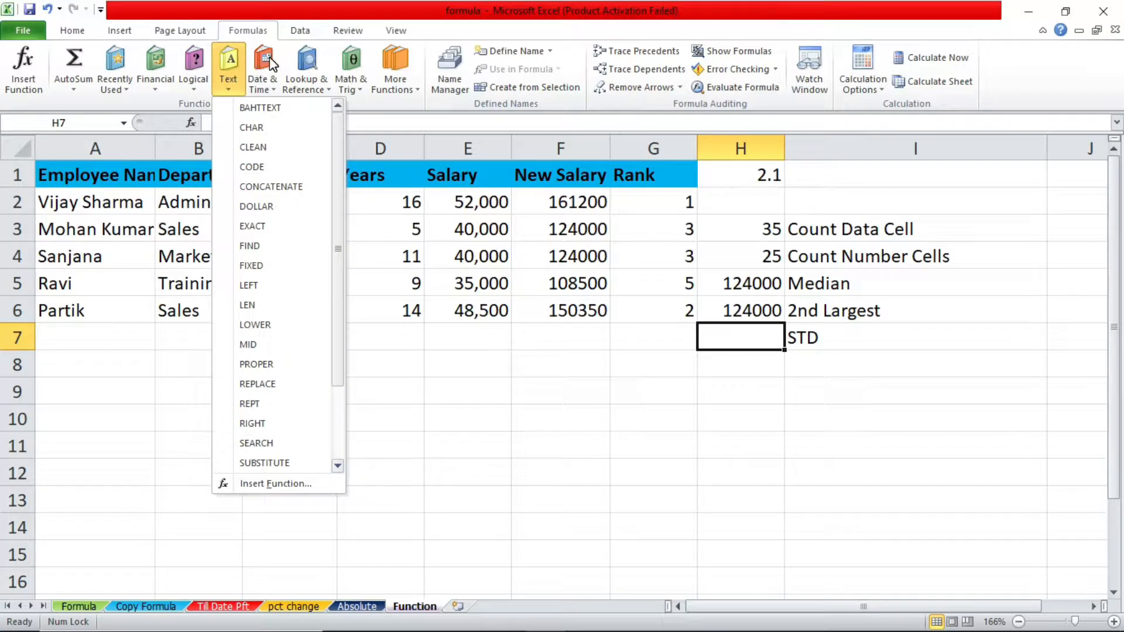
pyautogui.click(267, 61)
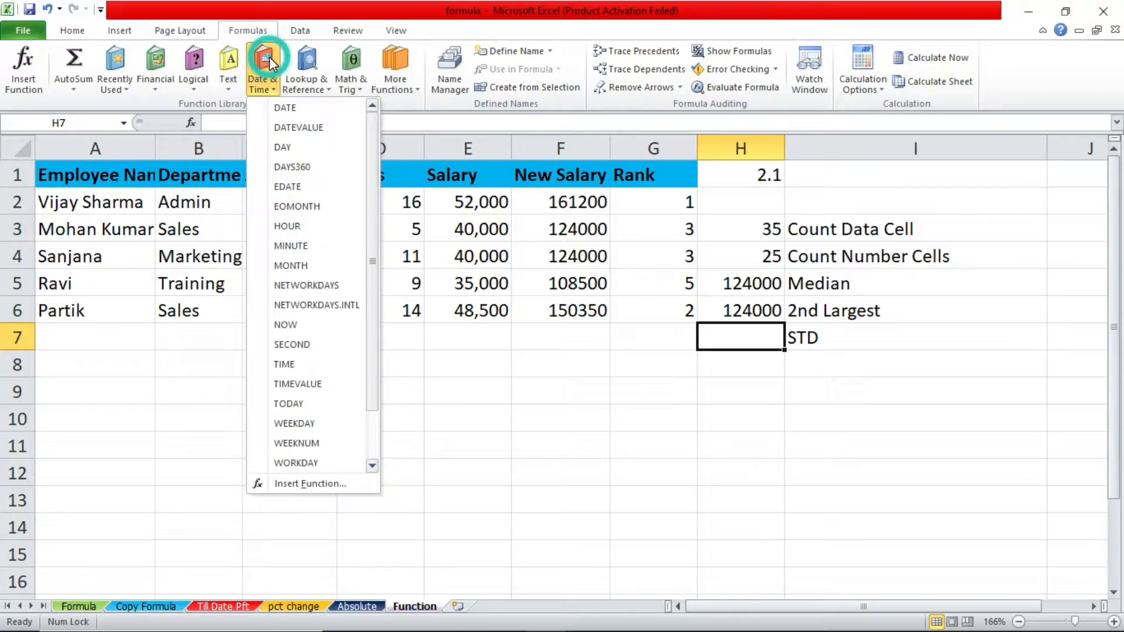
pyautogui.click(350, 66)
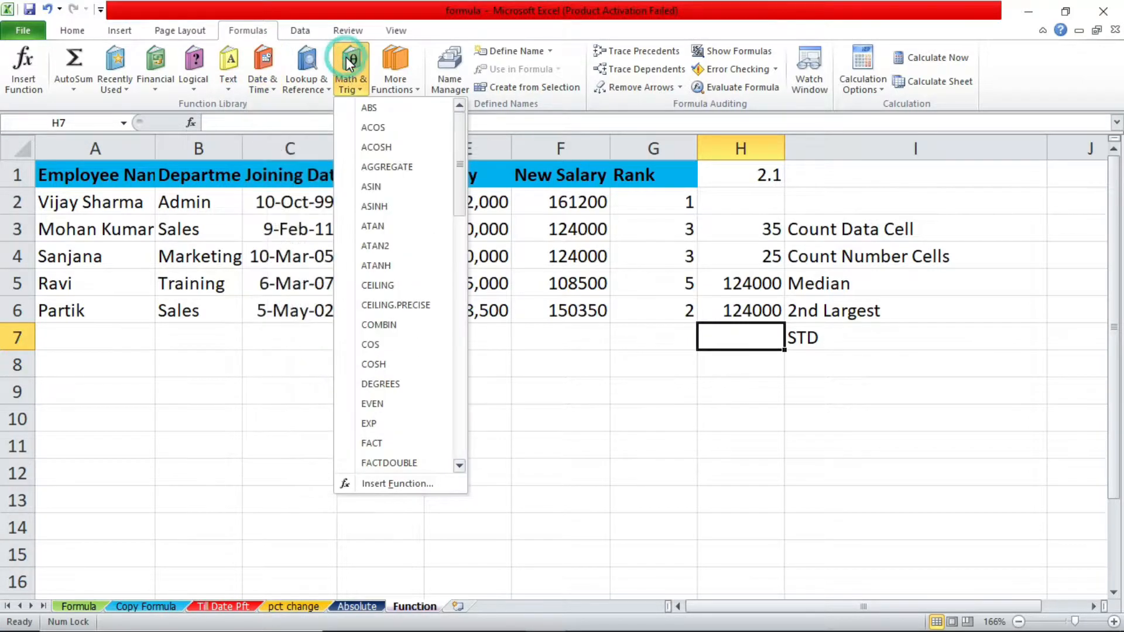
pyautogui.click(389, 58)
pyautogui.click(388, 59)
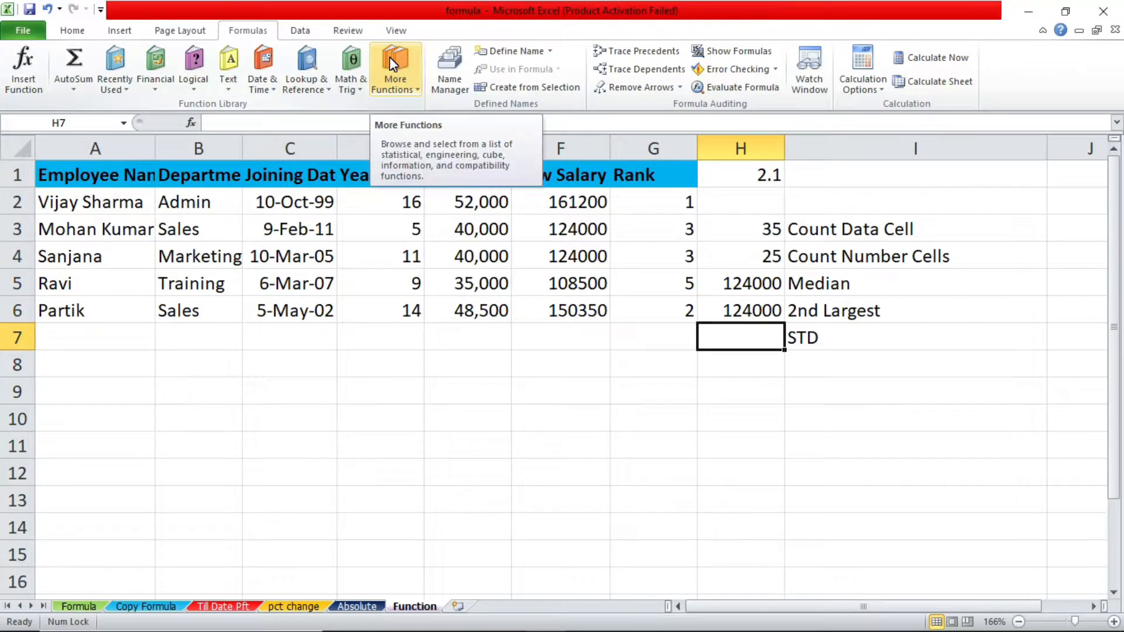
pyautogui.click(406, 73)
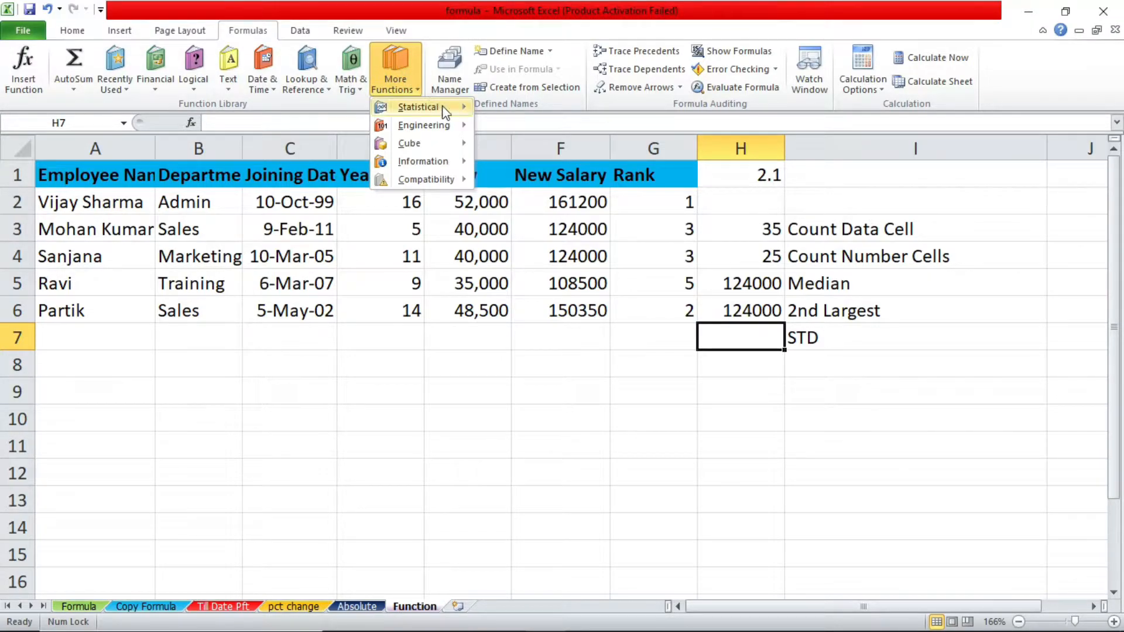
pyautogui.moveTo(468, 113)
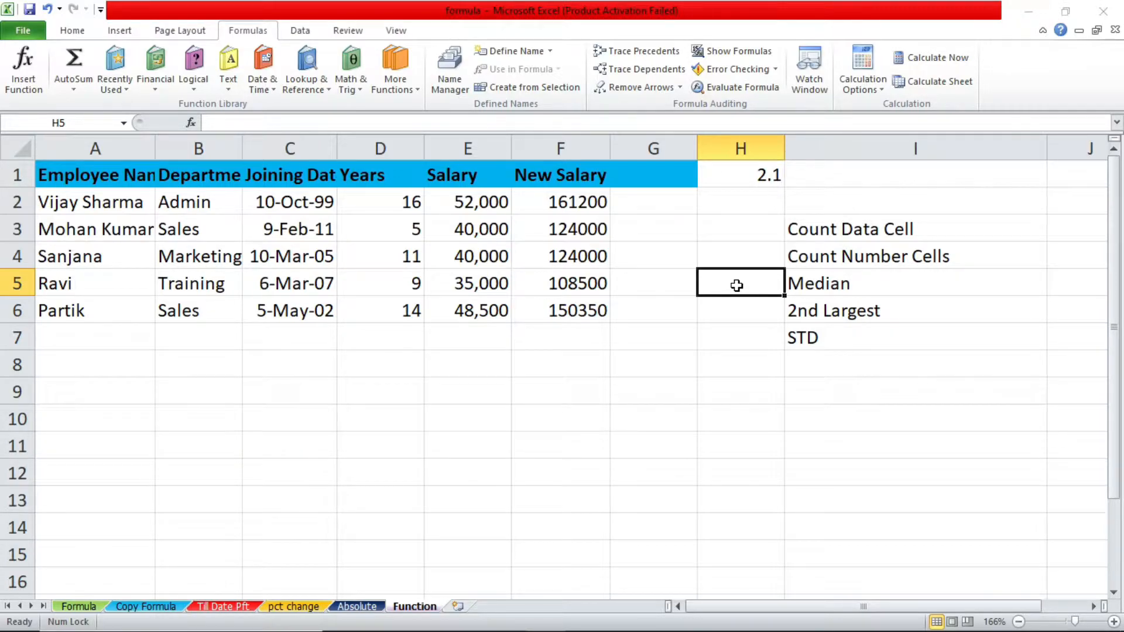
# Enter the column header Rank in cell G1, beside the New Salary header
pyautogui.click(635, 165)
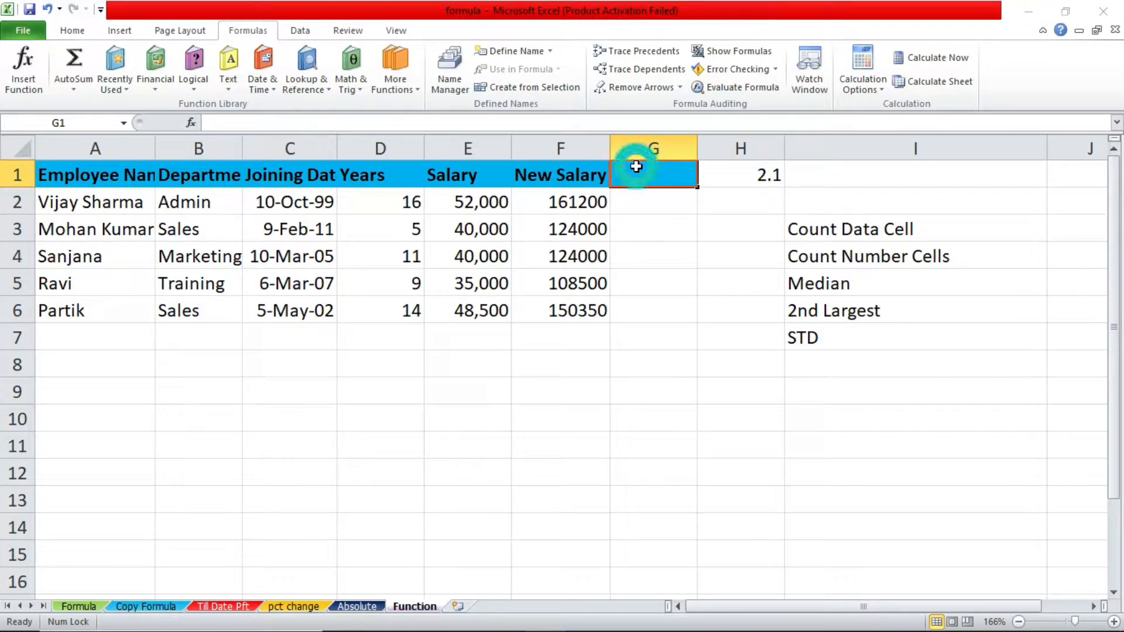
pyautogui.click(645, 210)
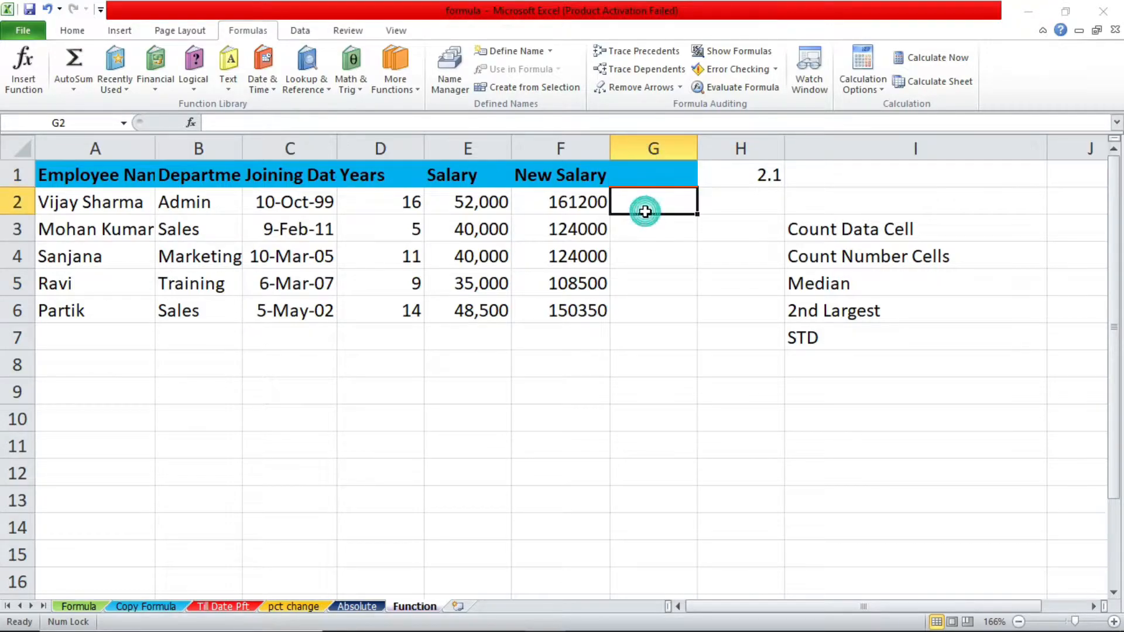
pyautogui.click(645, 170)
pyautogui.write('Ran')
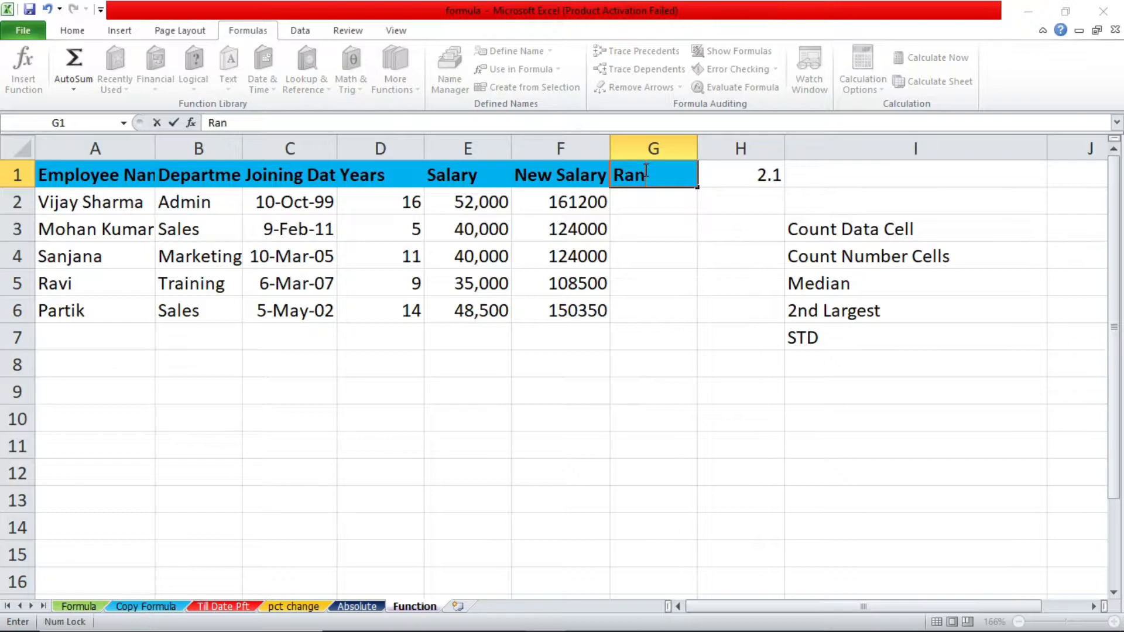
pyautogui.write('kk')
pyautogui.press('BackSpace')
pyautogui.press('Return')
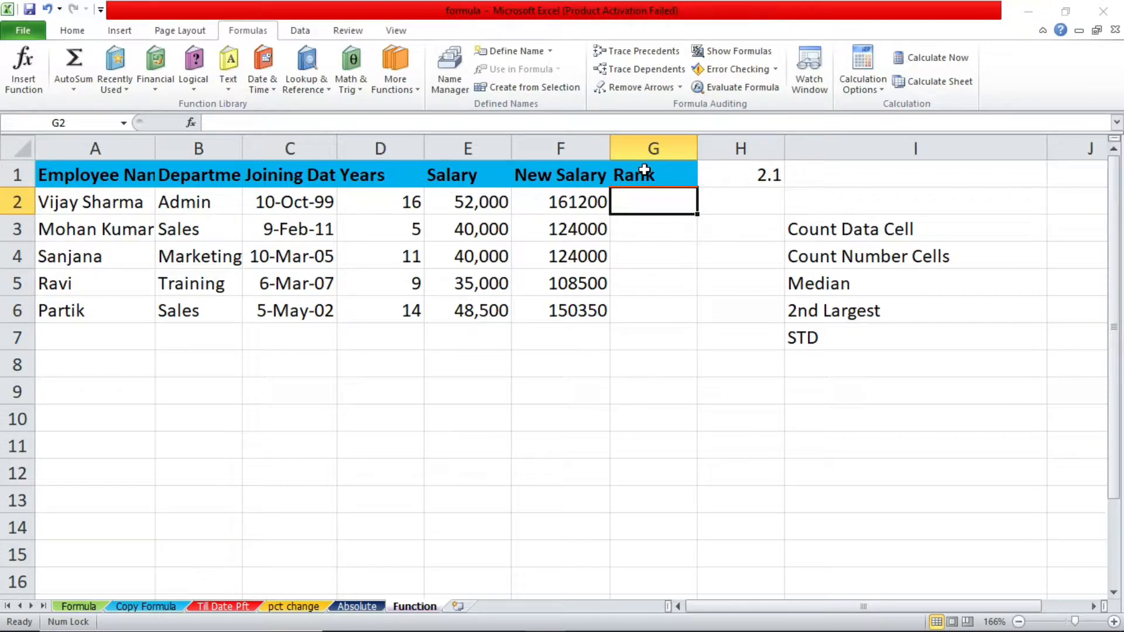
# Start a formula with the RANK function in cell G3 of the Rank column
pyautogui.click(571, 227)
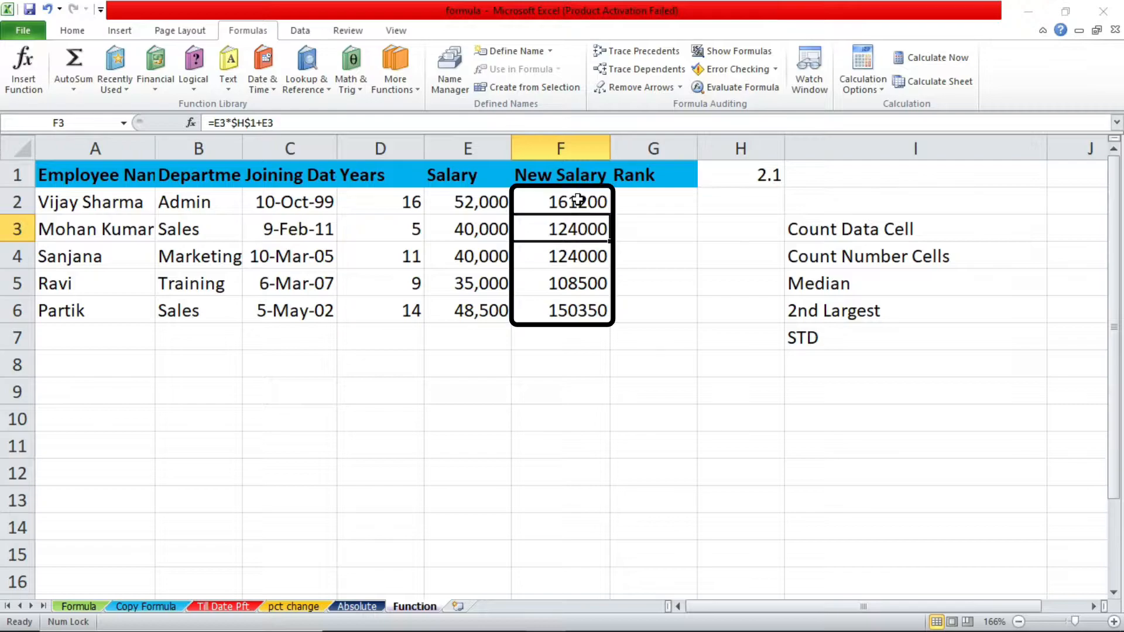
pyautogui.click(579, 263)
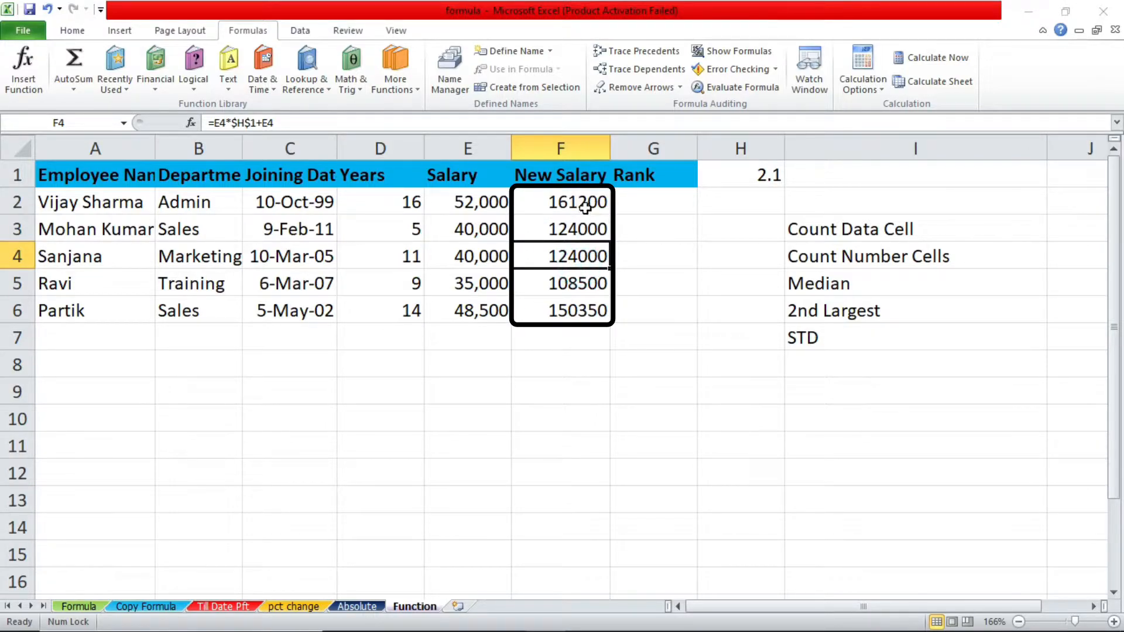
pyautogui.click(574, 227)
pyautogui.click(656, 227)
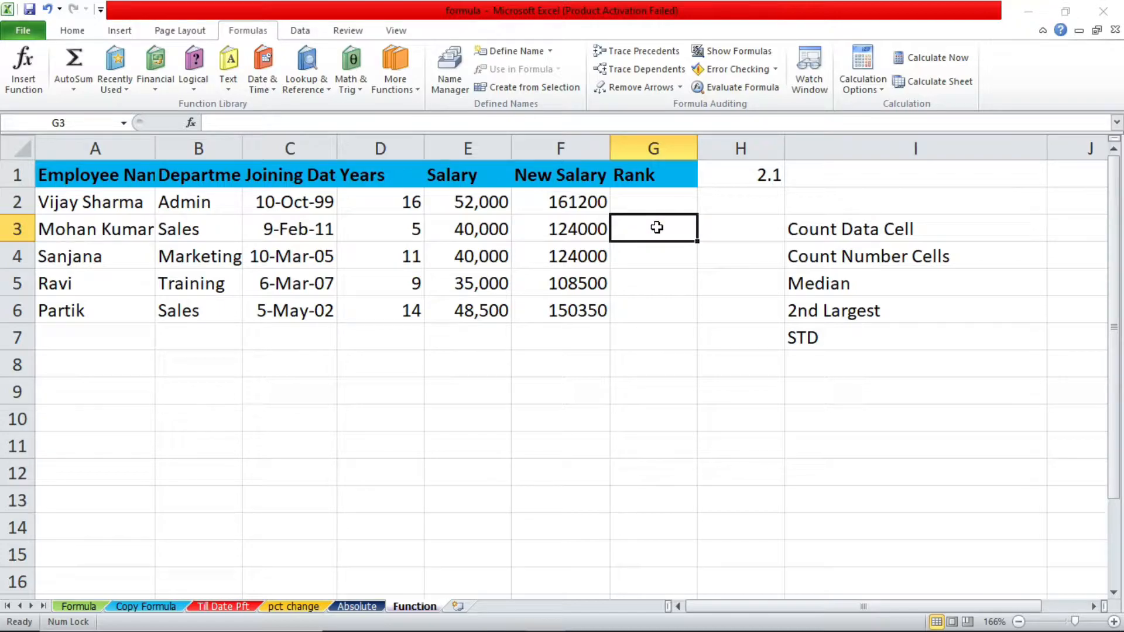
pyautogui.write('=')
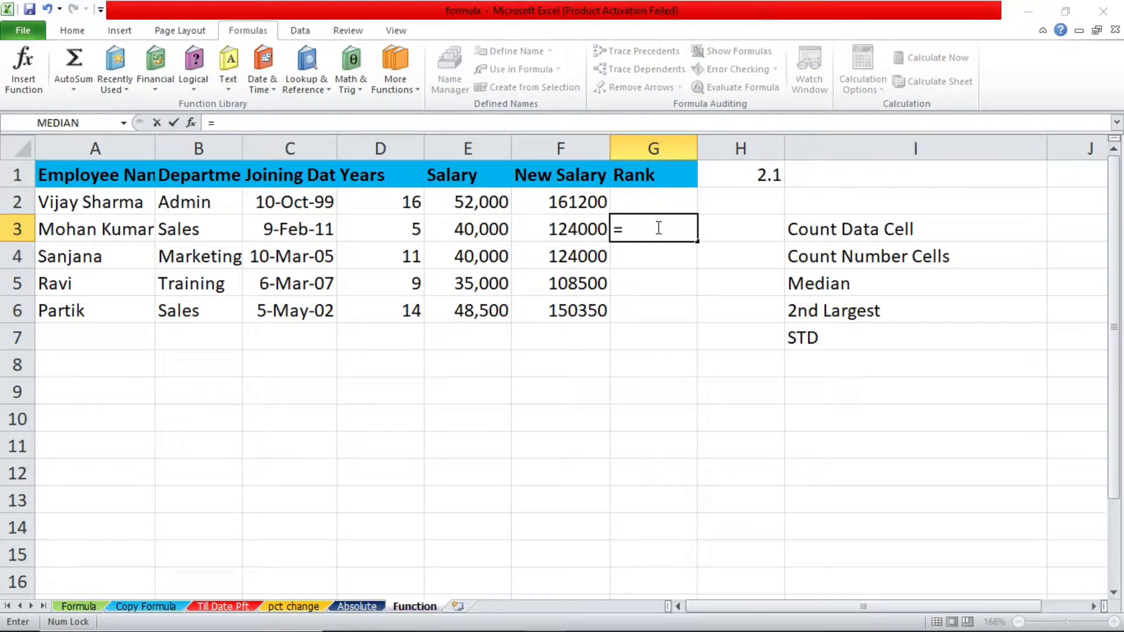
pyautogui.write('ran')
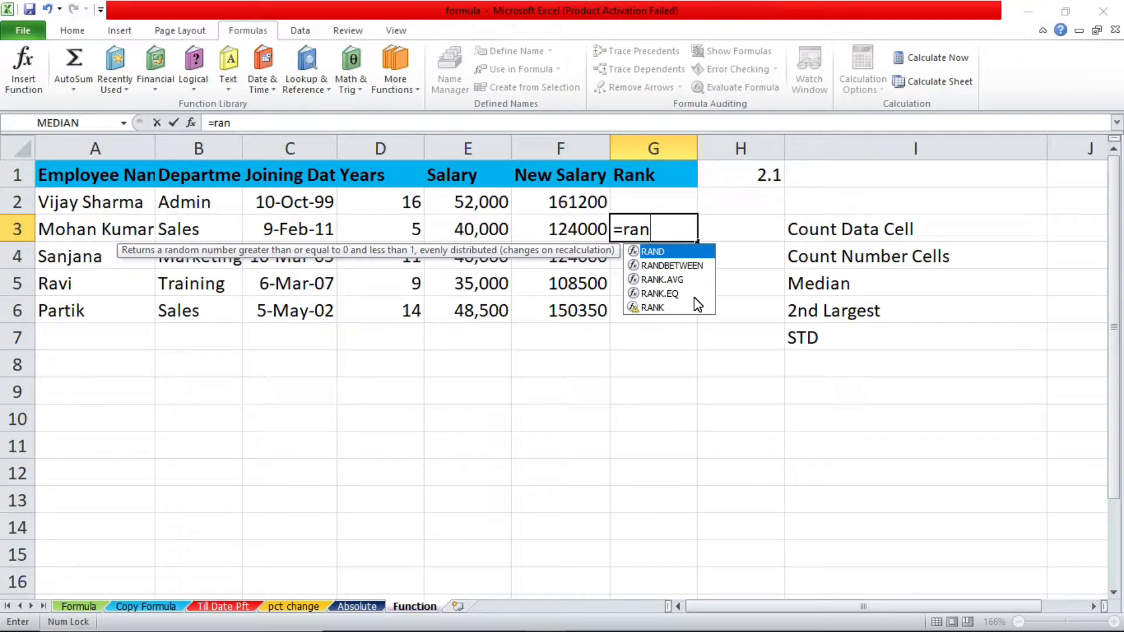
pyautogui.press('Down')
pyautogui.press('Down')
pyautogui.press('Down')
pyautogui.press('Down')
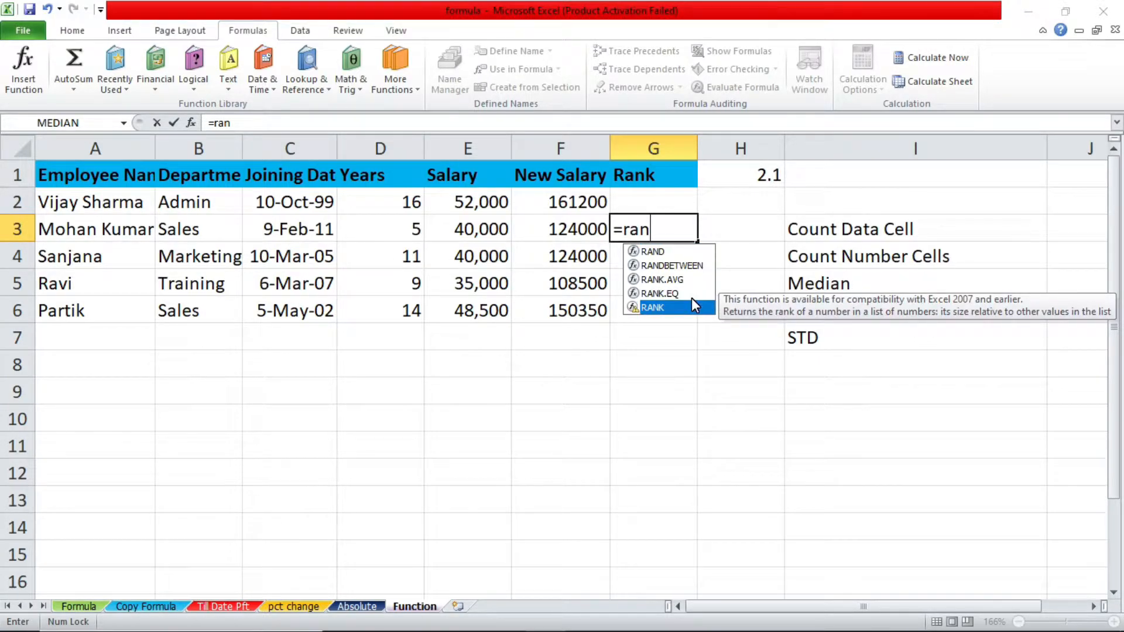
pyautogui.press('Up')
pyautogui.press('Up')
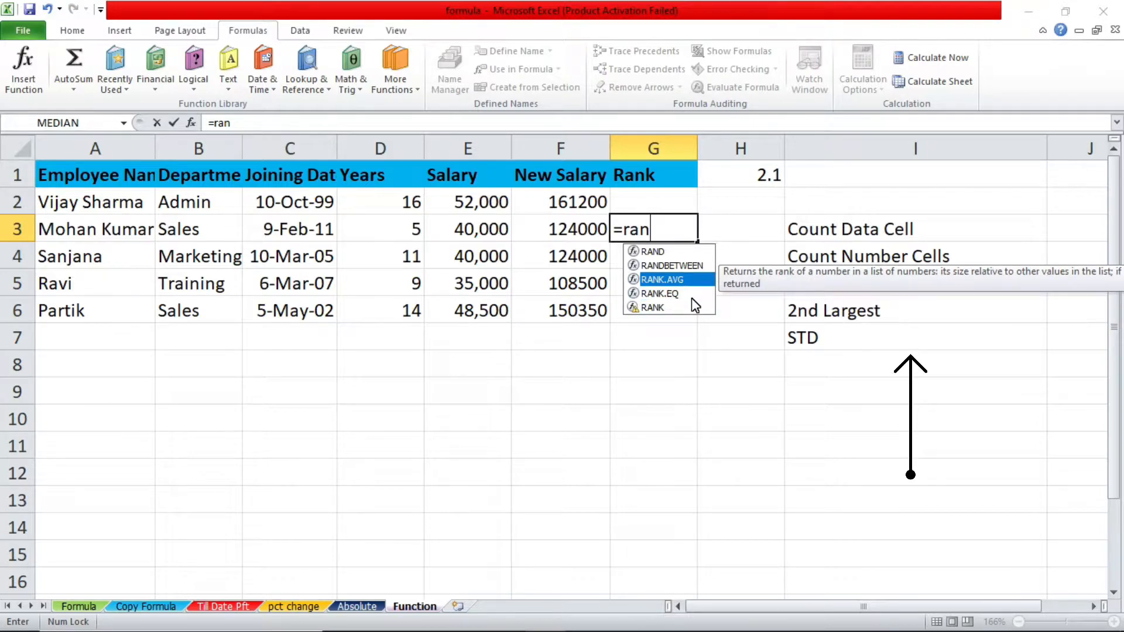
pyautogui.press('Down')
pyautogui.press('Down')
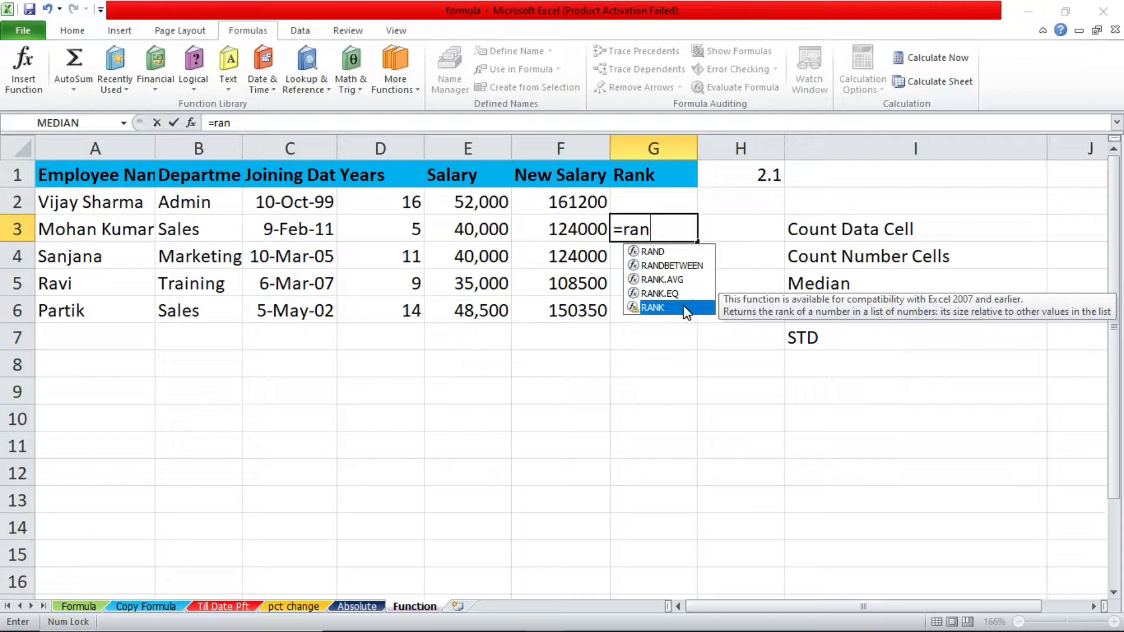
pyautogui.doubleClick(683, 304)
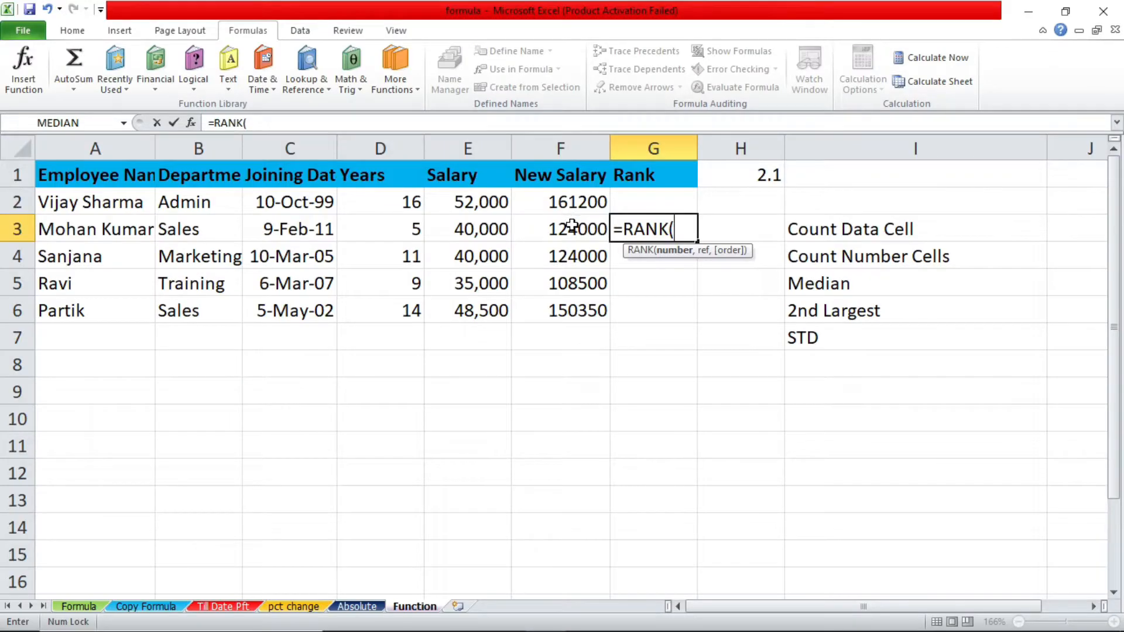
# Complete the RANK formula with F3 as the number and the whole column F as the reference
pyautogui.click(454, 283)
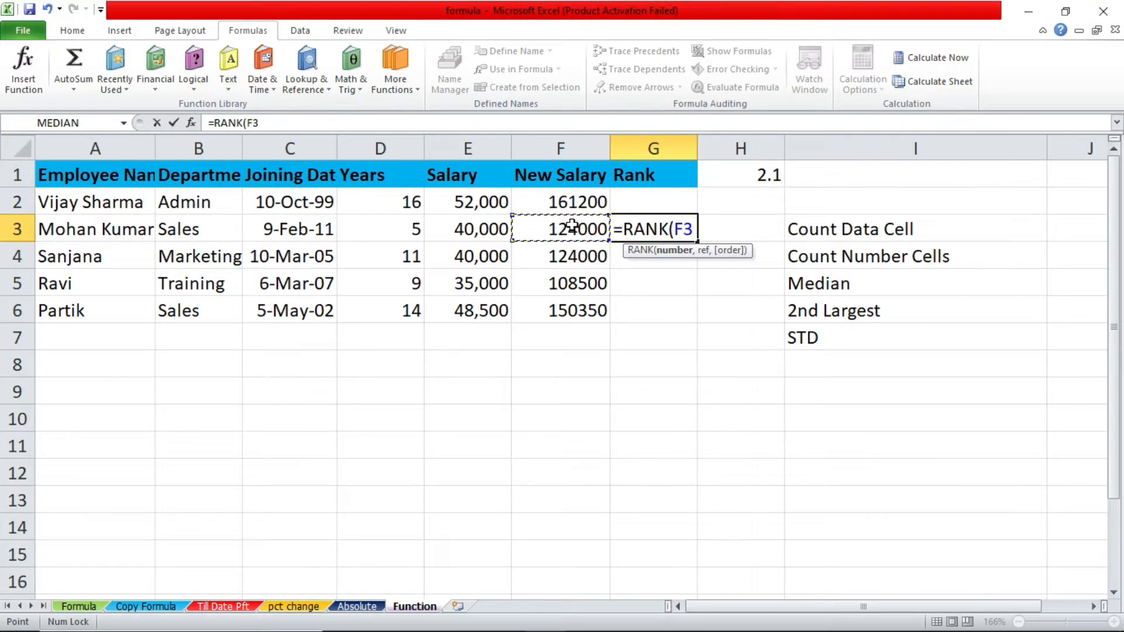
pyautogui.click(582, 148)
pyautogui.click(572, 228)
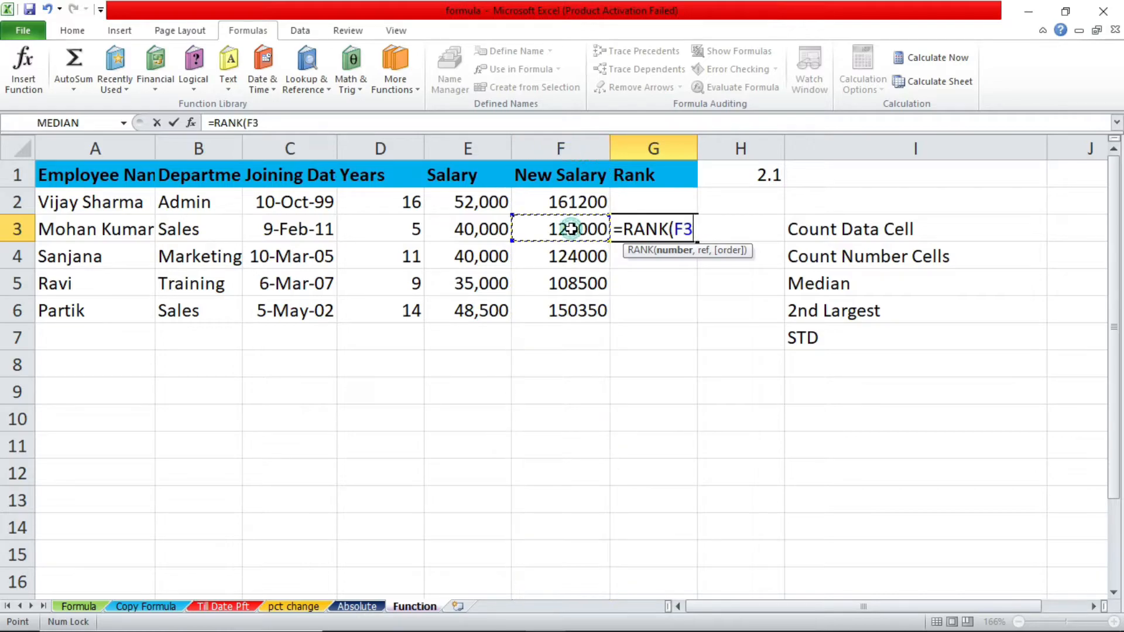
pyautogui.write(',')
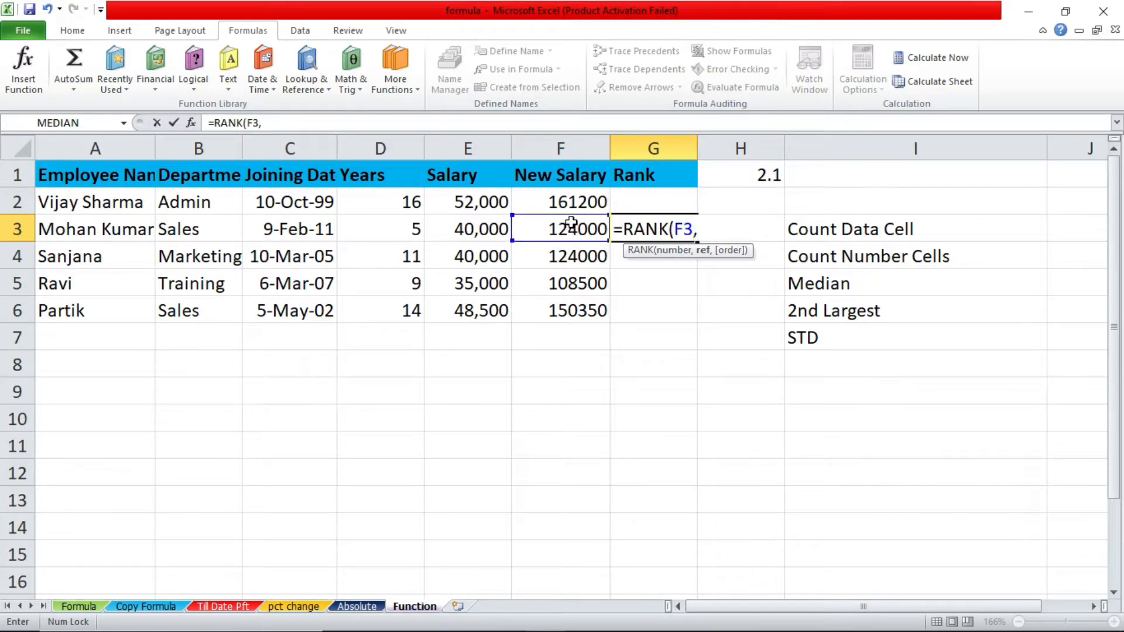
pyautogui.click(582, 149)
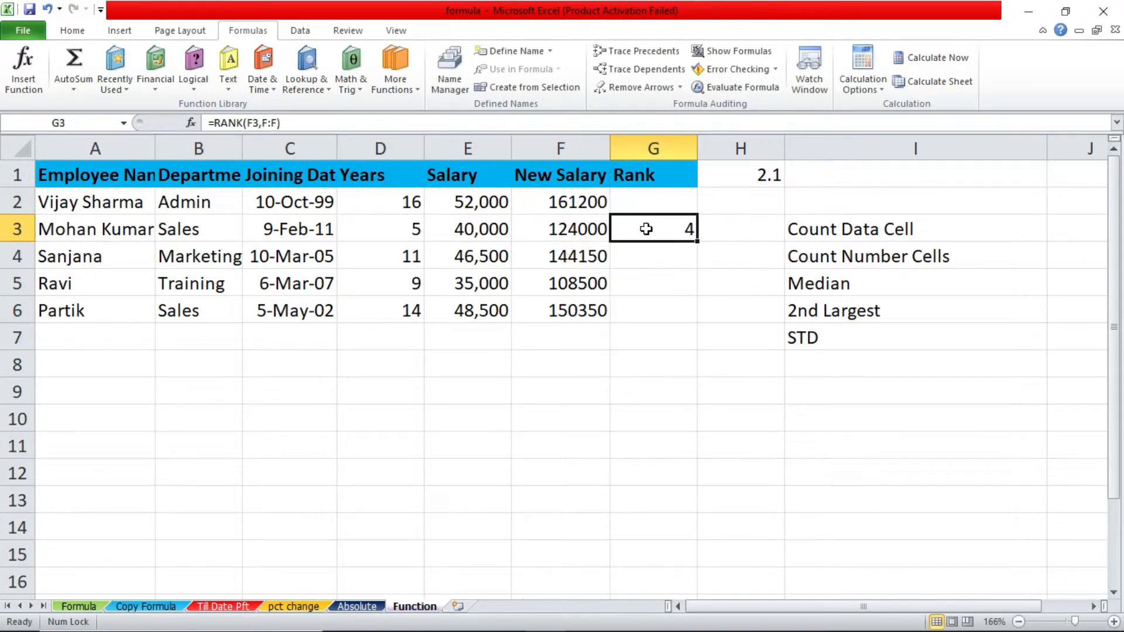
pyautogui.press('alt')
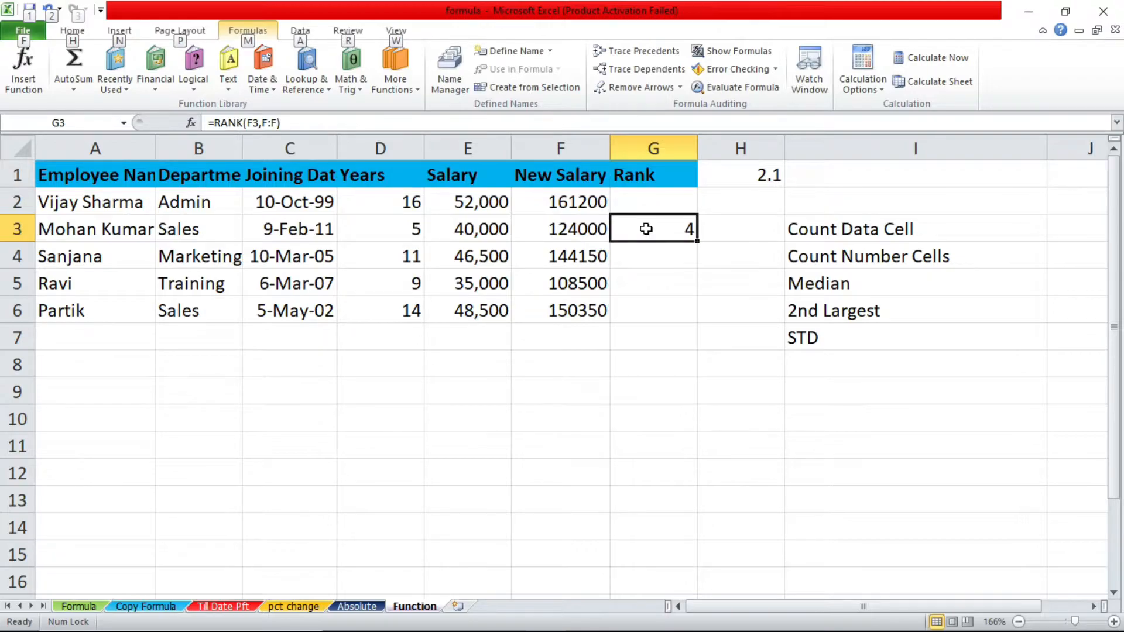
pyautogui.press('m')
pyautogui.press('f')
pyautogui.click(643, 257)
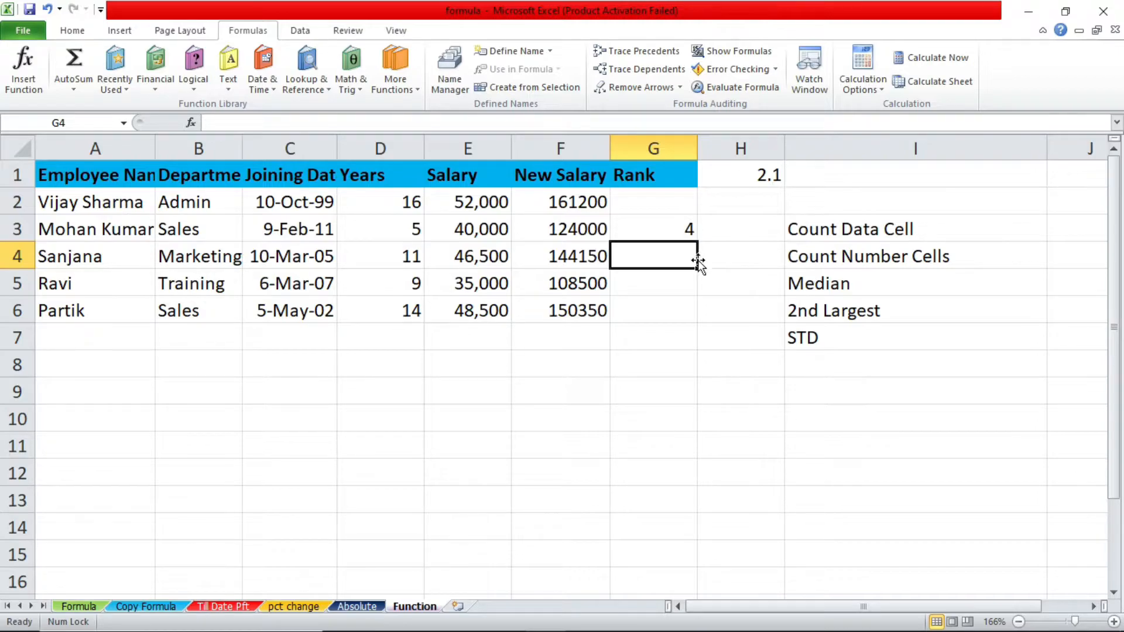
# Fill the rank formula from G3 up to G2 and down to G6
pyautogui.click(681, 223)
pyautogui.moveTo(695, 238); pyautogui.dragTo(701, 202)
pyautogui.click(691, 234)
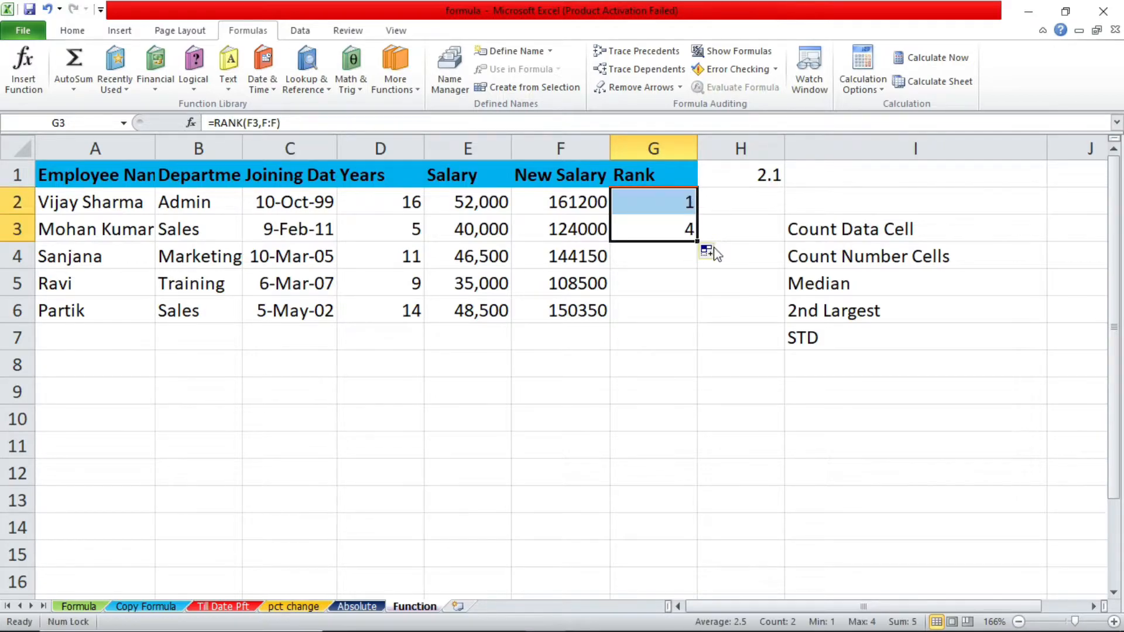
pyautogui.moveTo(700, 241); pyautogui.dragTo(701, 312)
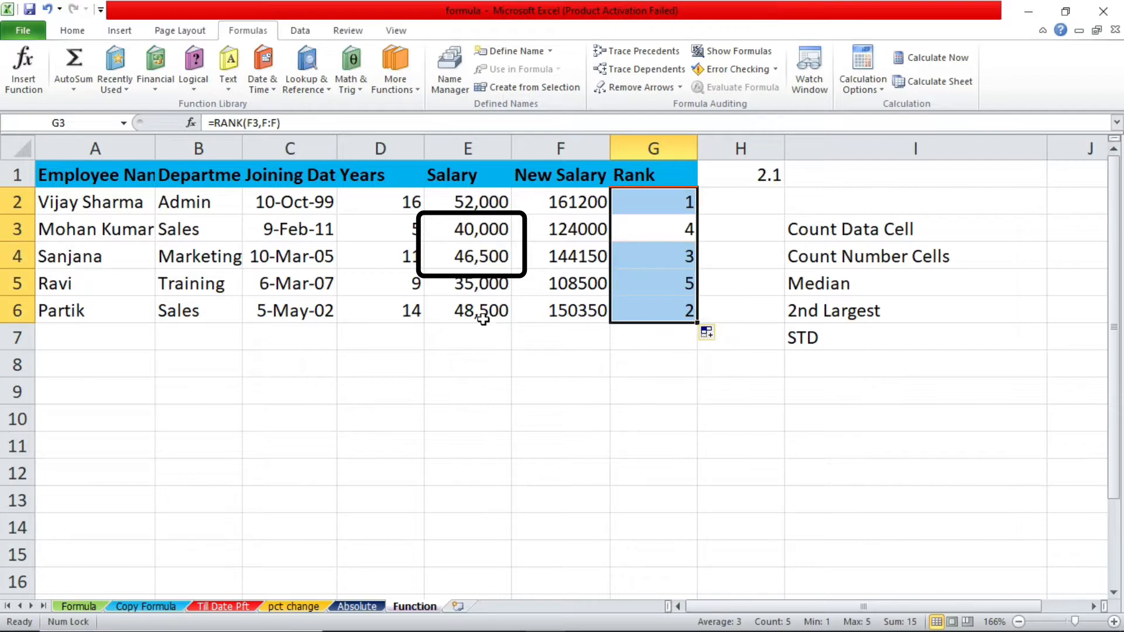
# Set the salary in cell E4 to 40000
pyautogui.click(448, 261)
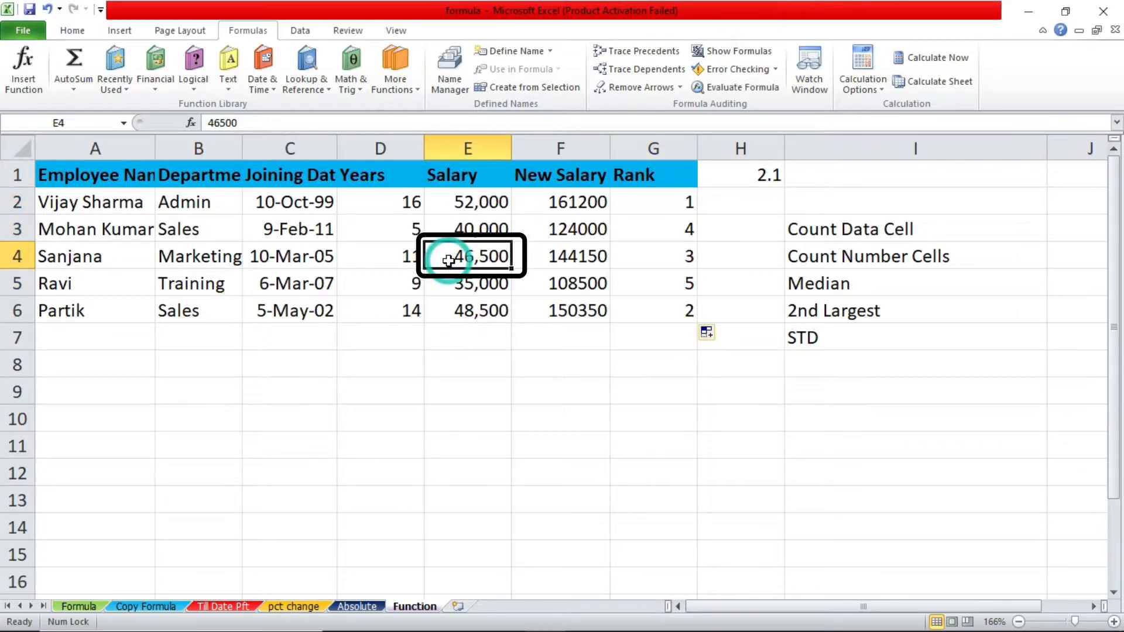
pyautogui.write('40,000')
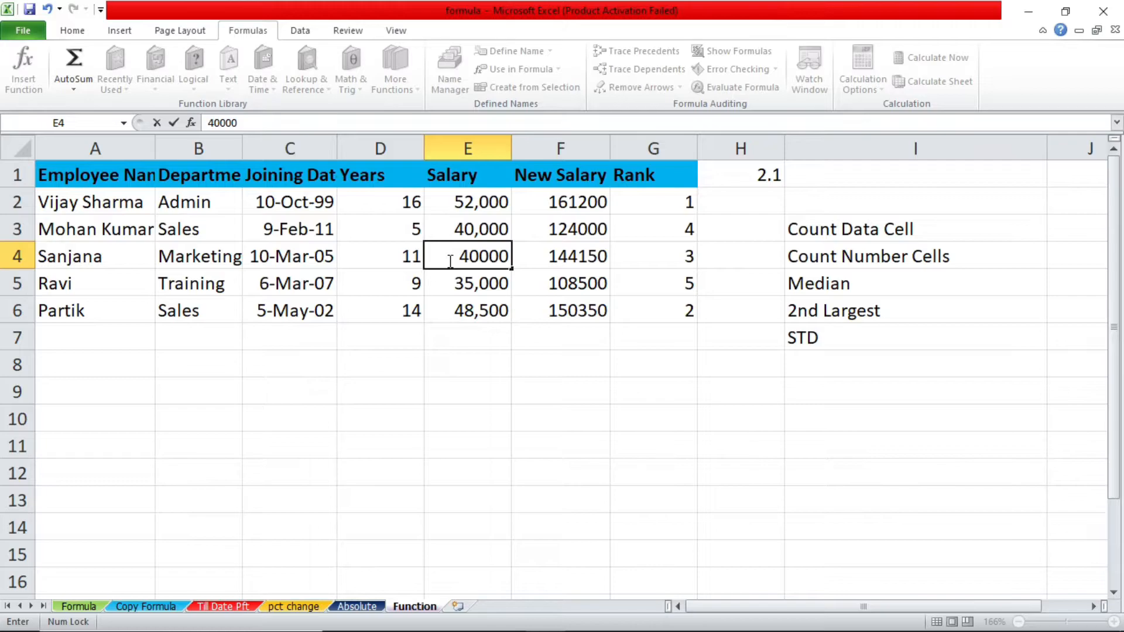
pyautogui.press('Return')
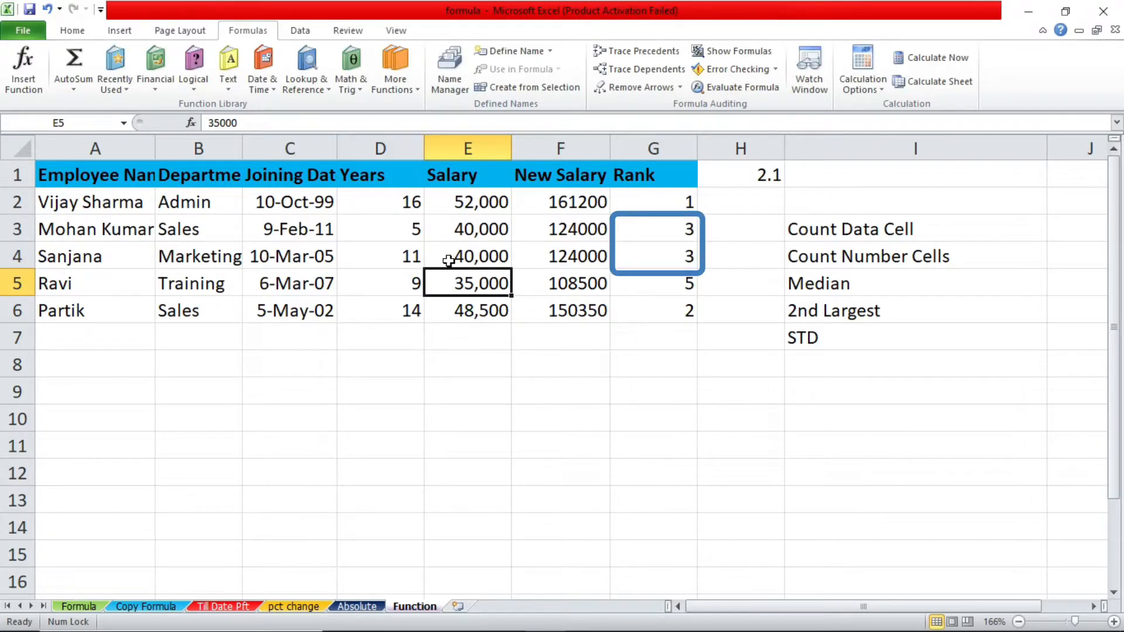
pyautogui.click(680, 254)
pyautogui.click(677, 226)
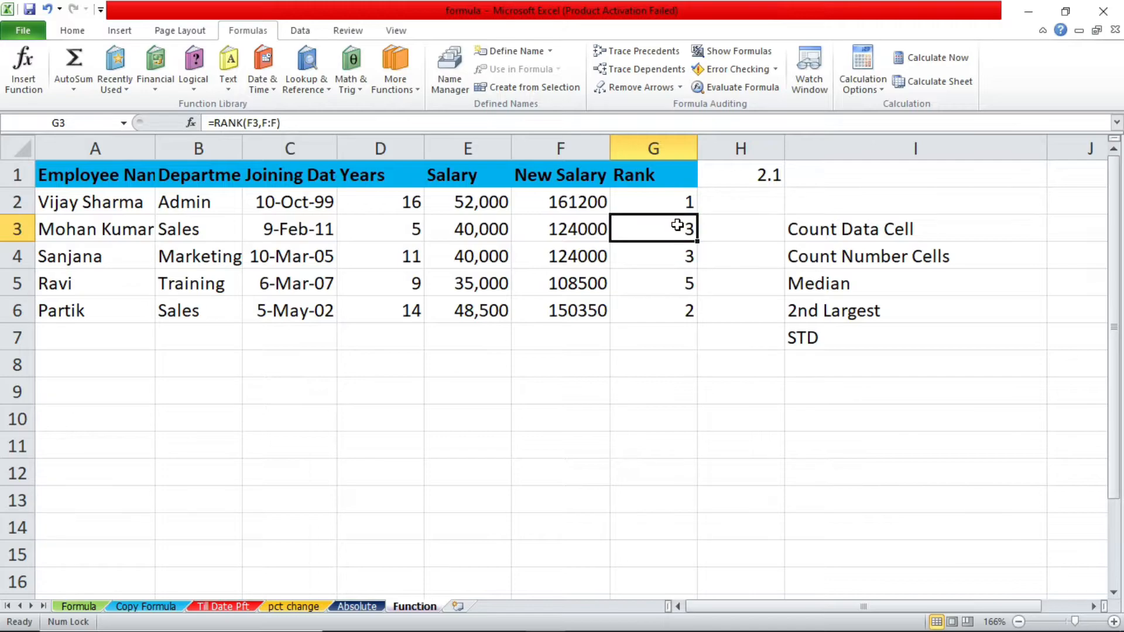
pyautogui.click(654, 146)
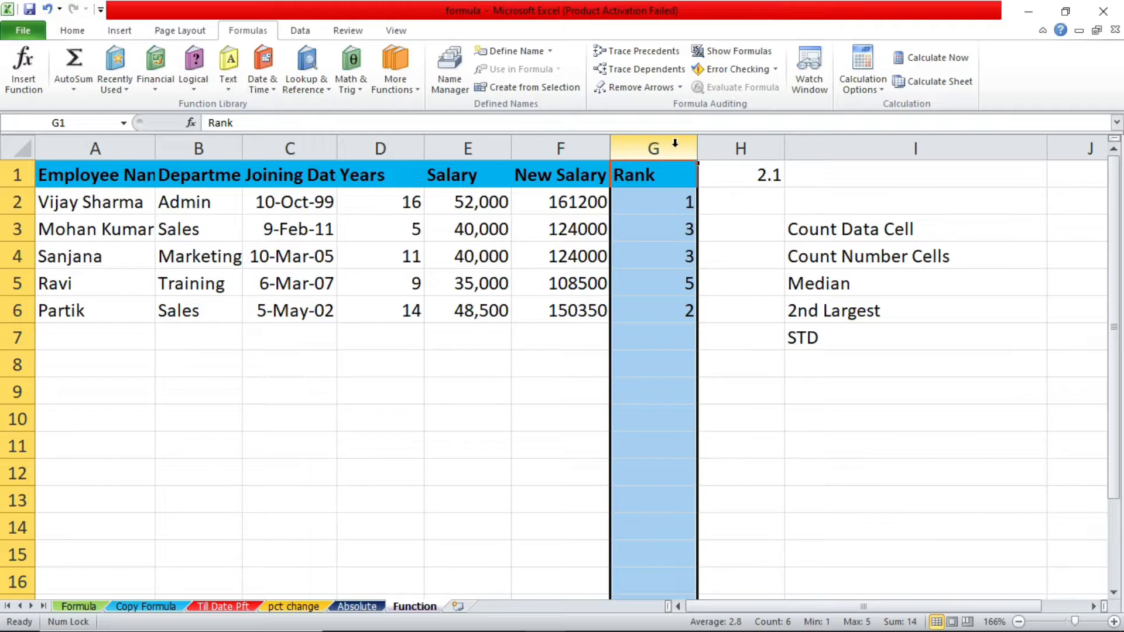
pyautogui.click(718, 332)
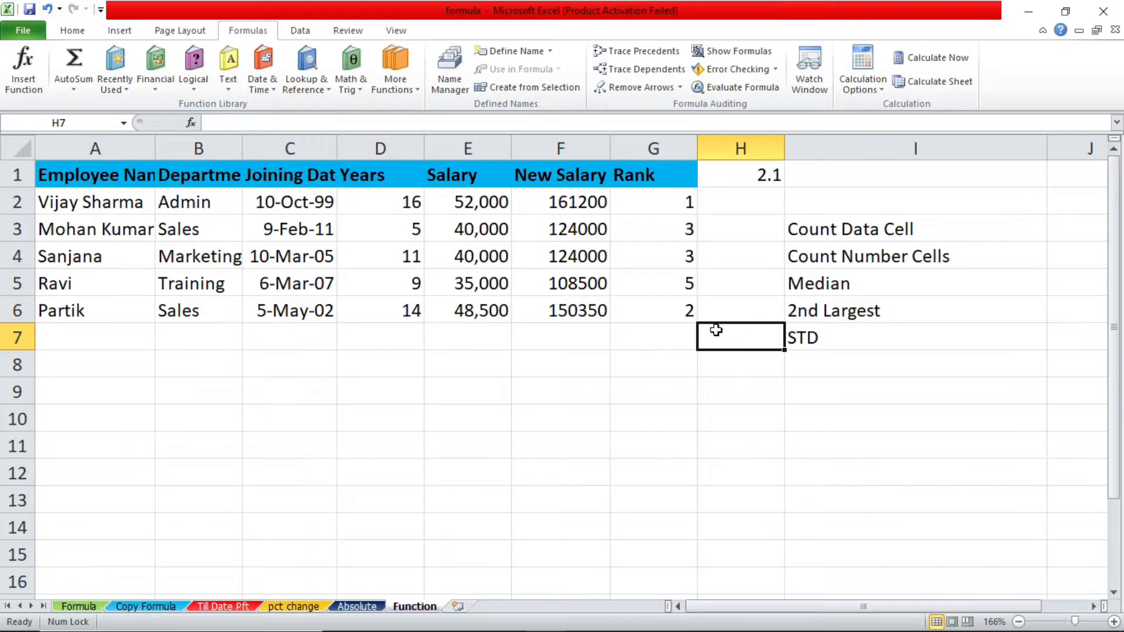
pyautogui.click(669, 261)
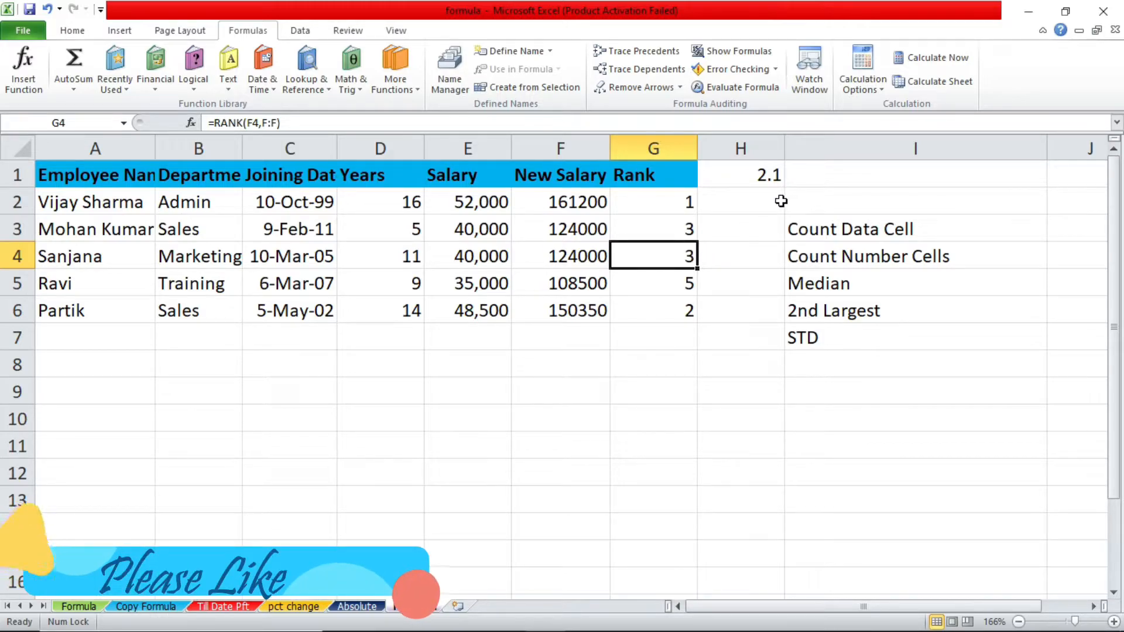
# Enter a COUNTA formula over A2:G6 in H3, beside the Count Data Cell label
pyautogui.click(812, 228)
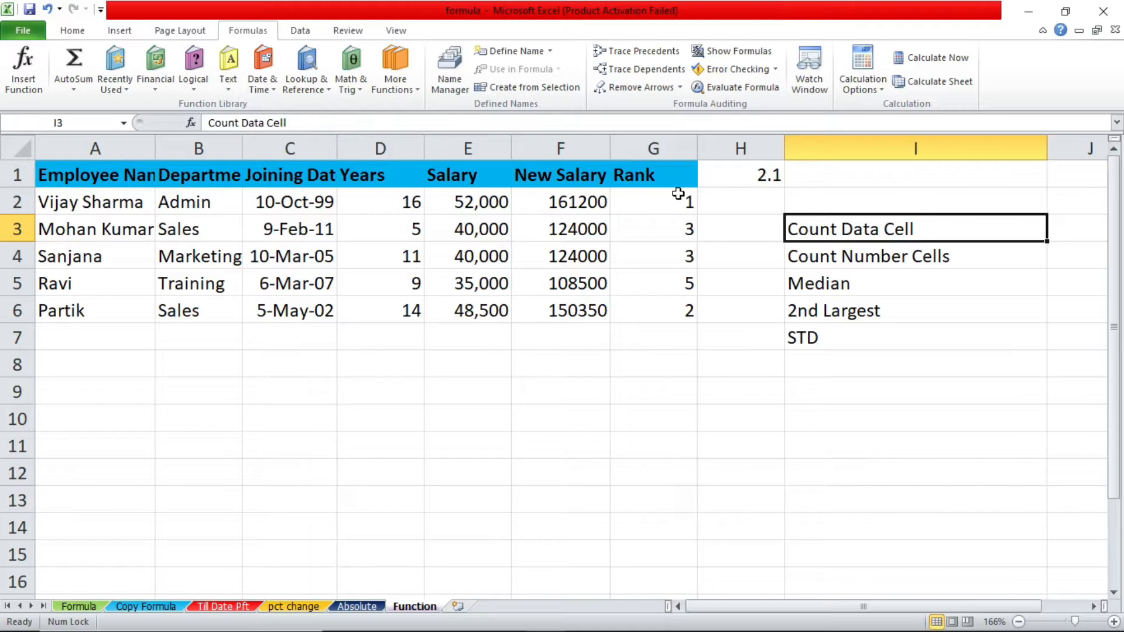
pyautogui.click(717, 232)
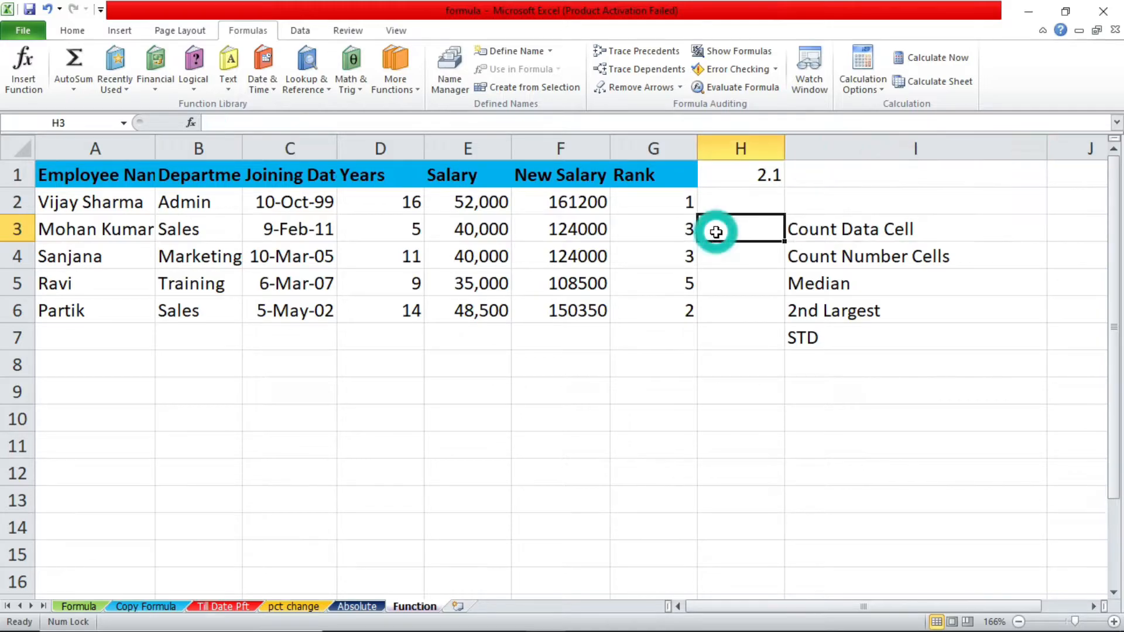
pyautogui.write('=')
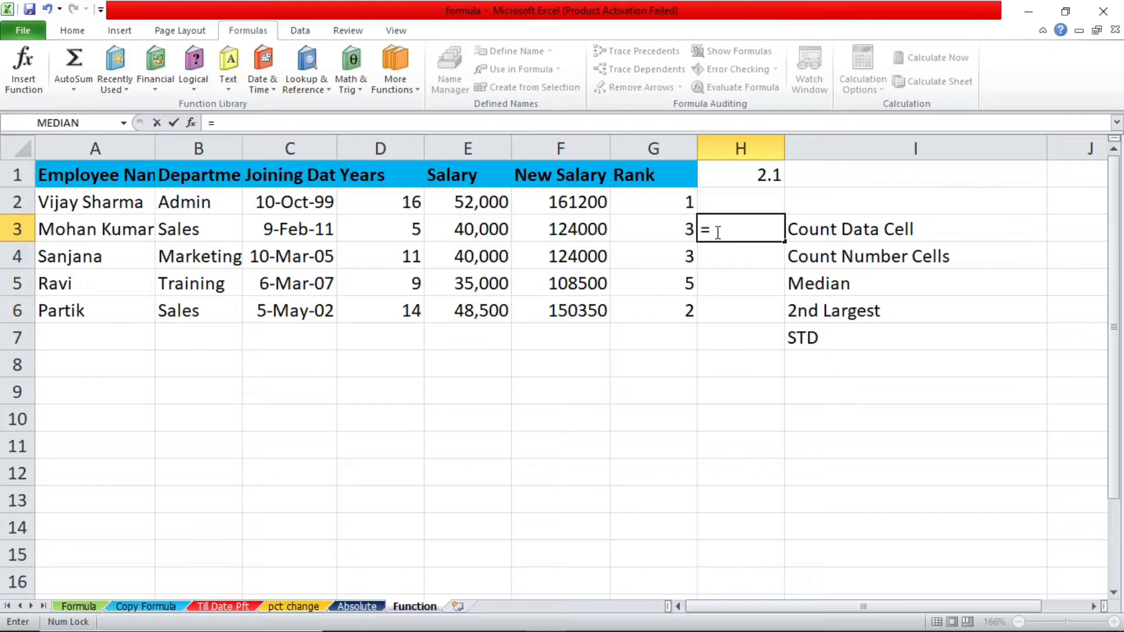
pyautogui.write('count')
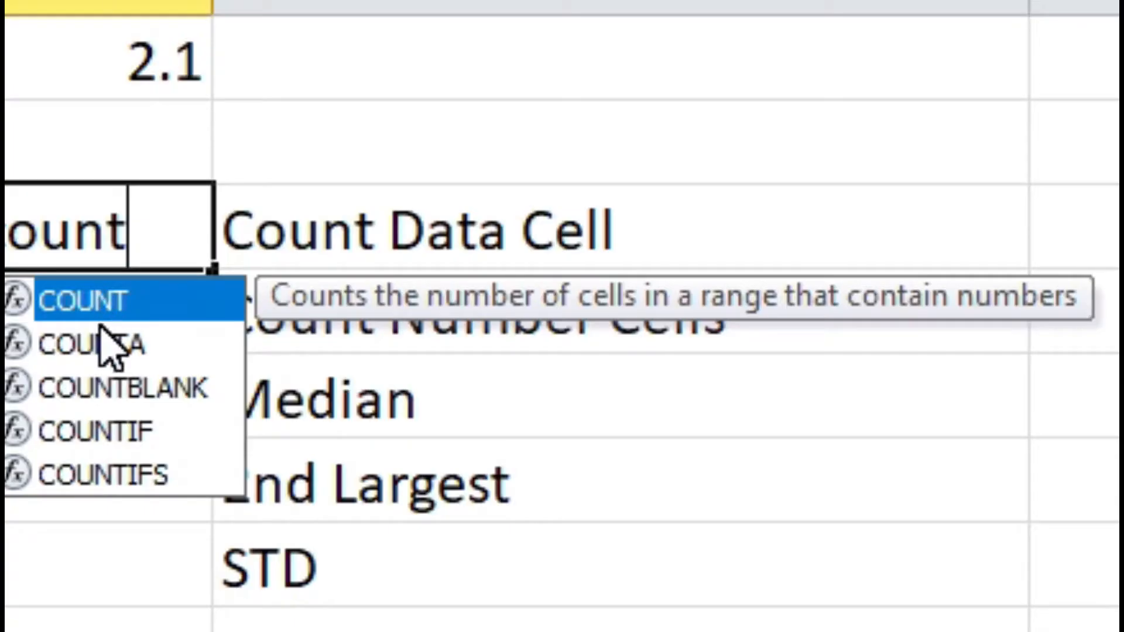
pyautogui.click(749, 261)
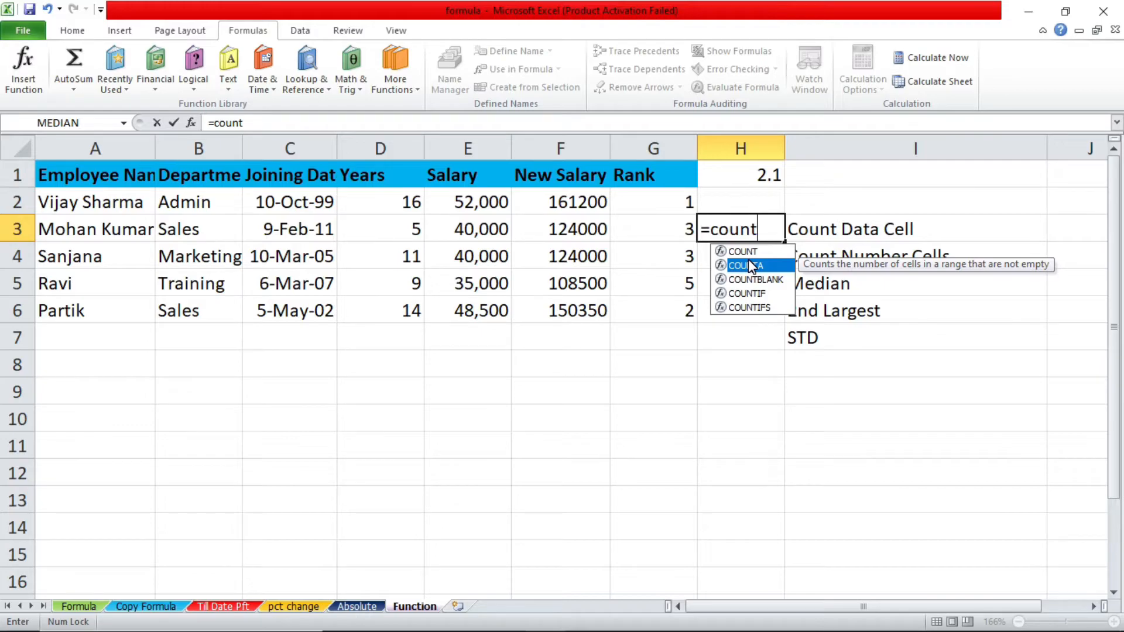
pyautogui.doubleClick(748, 264)
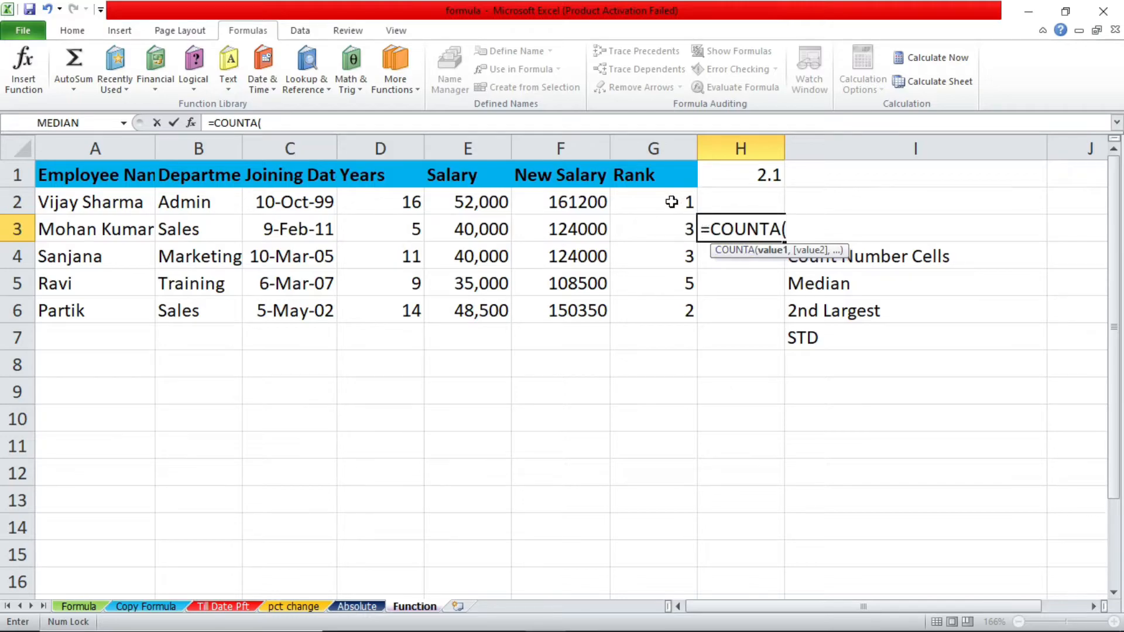
pyautogui.moveTo(671, 202); pyautogui.dragTo(127, 309)
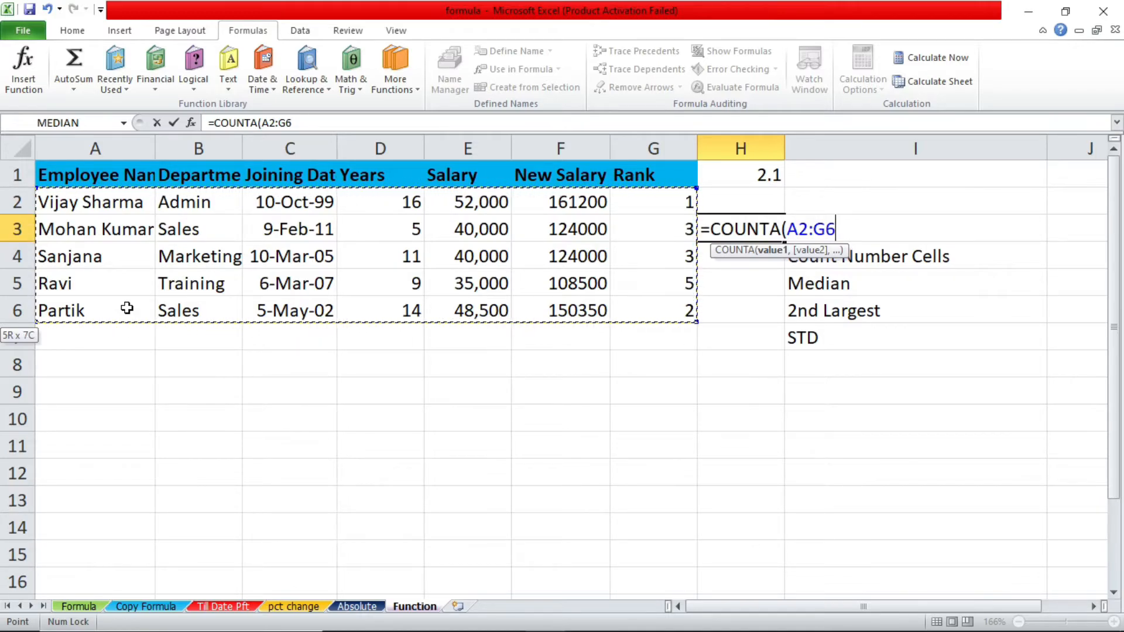
pyautogui.press('Return')
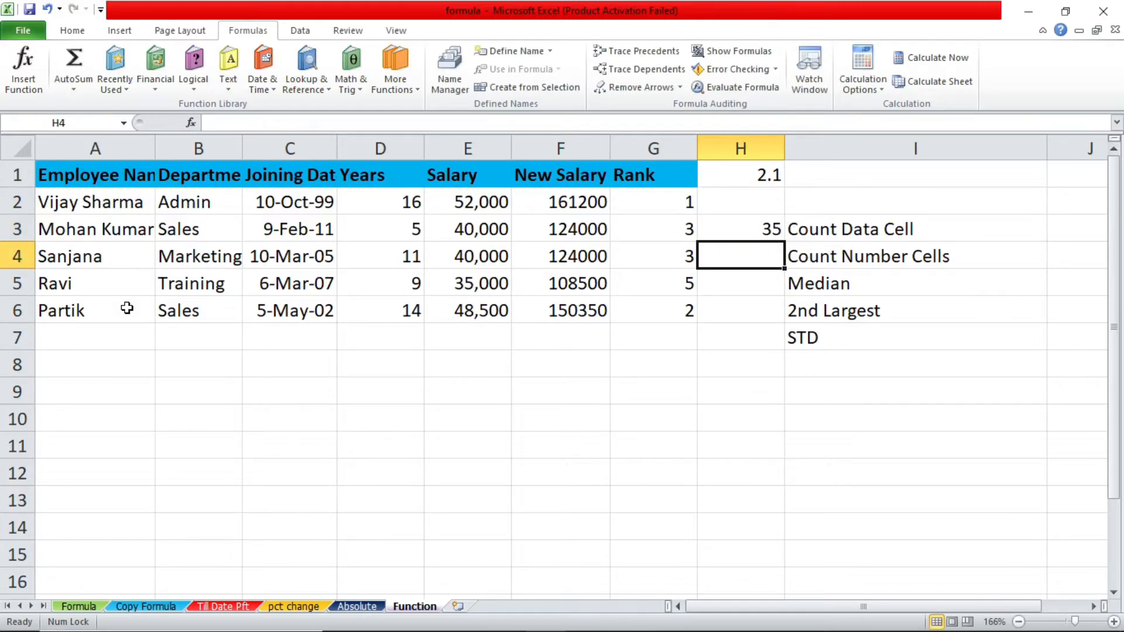
# Enter a COUNT formula over A2:G6 in H4, beside the Count Number Cells label
pyautogui.click(823, 257)
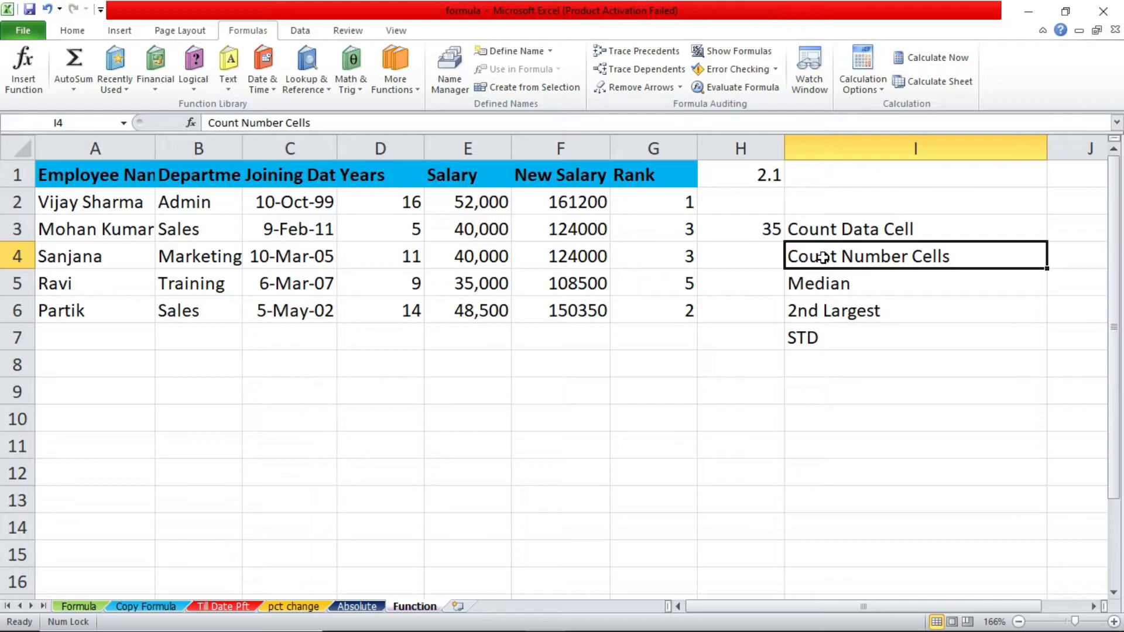
pyautogui.click(774, 252)
pyautogui.write('=')
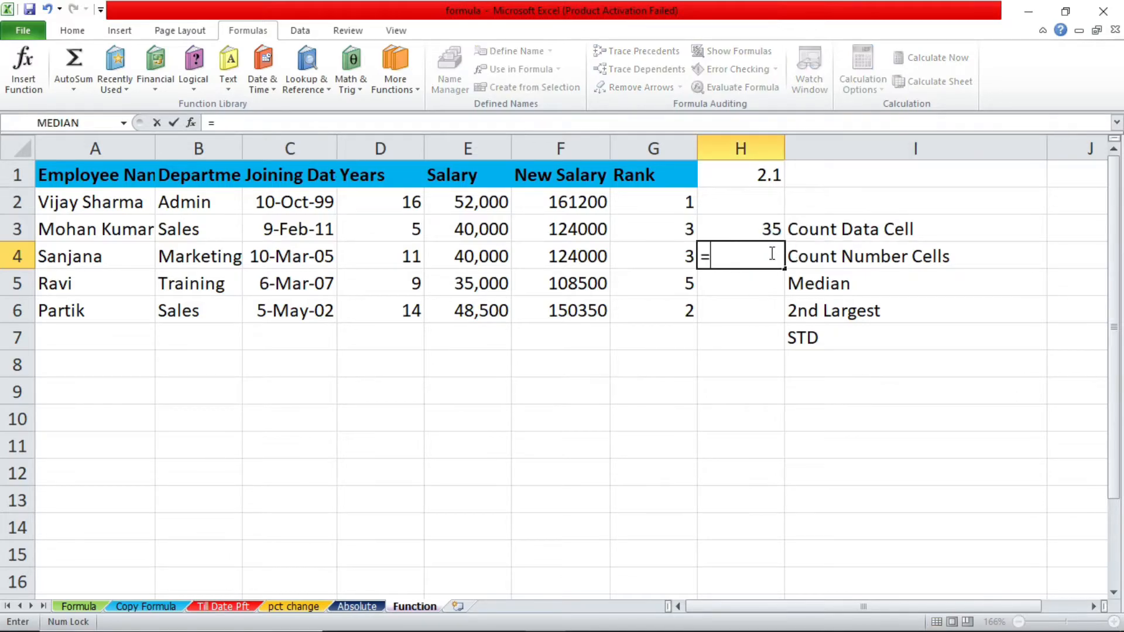
pyautogui.write('cou')
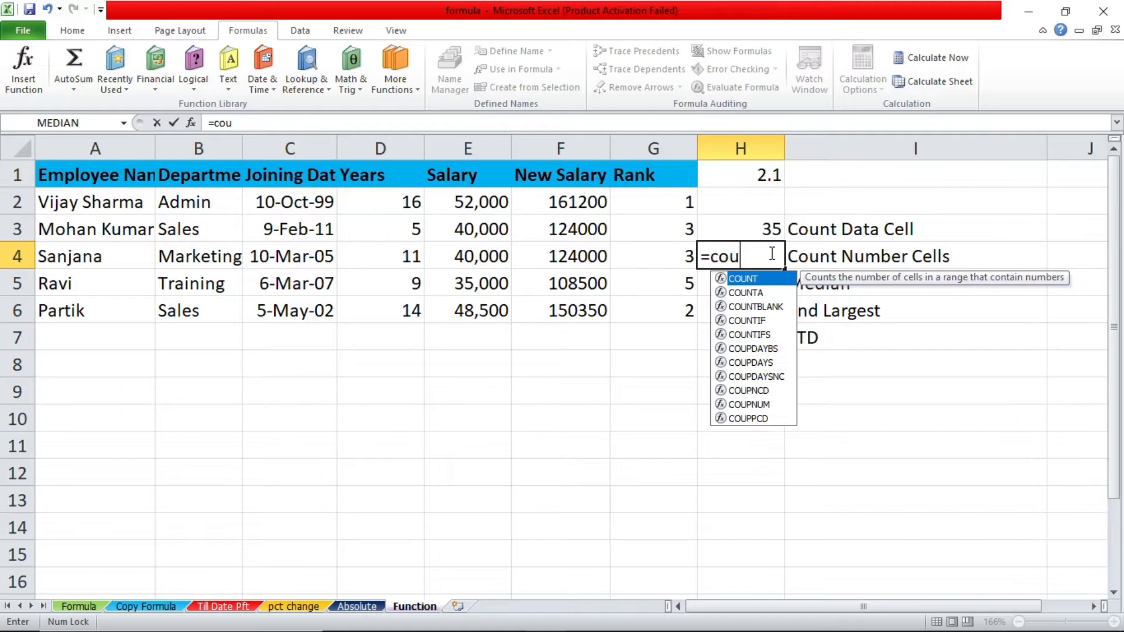
pyautogui.write('nt')
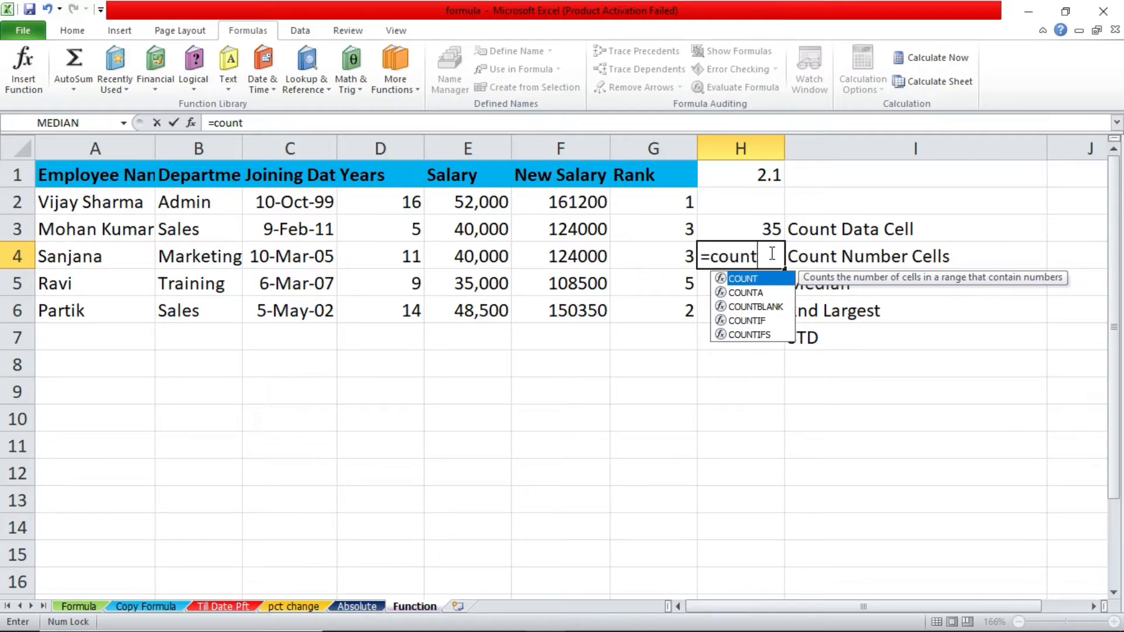
pyautogui.write('(')
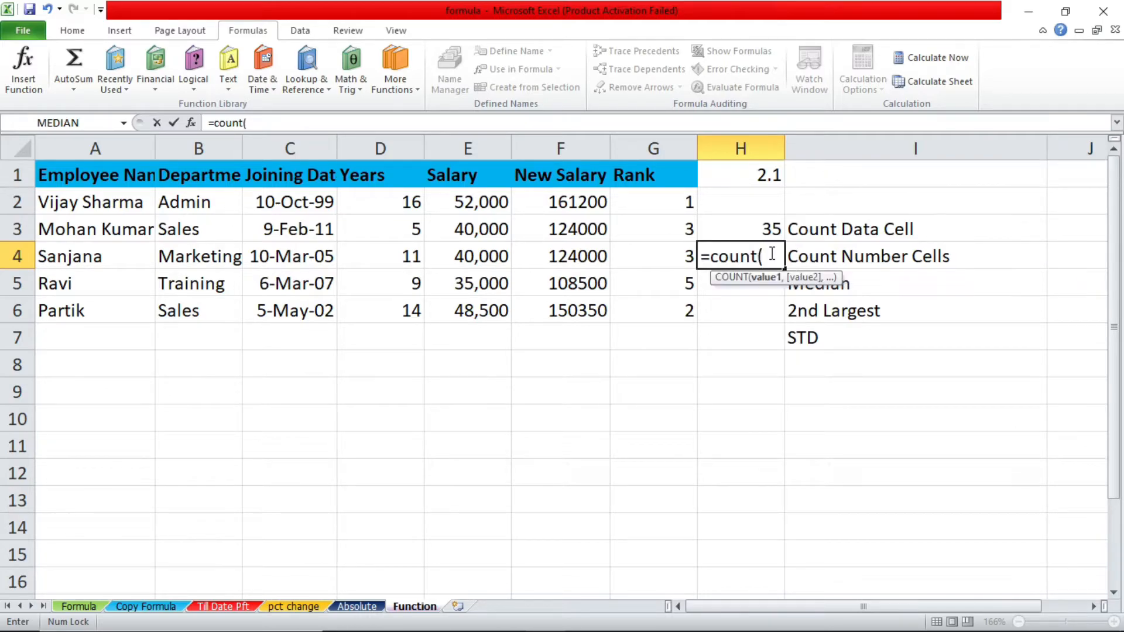
pyautogui.moveTo(647, 201); pyautogui.dragTo(71, 313)
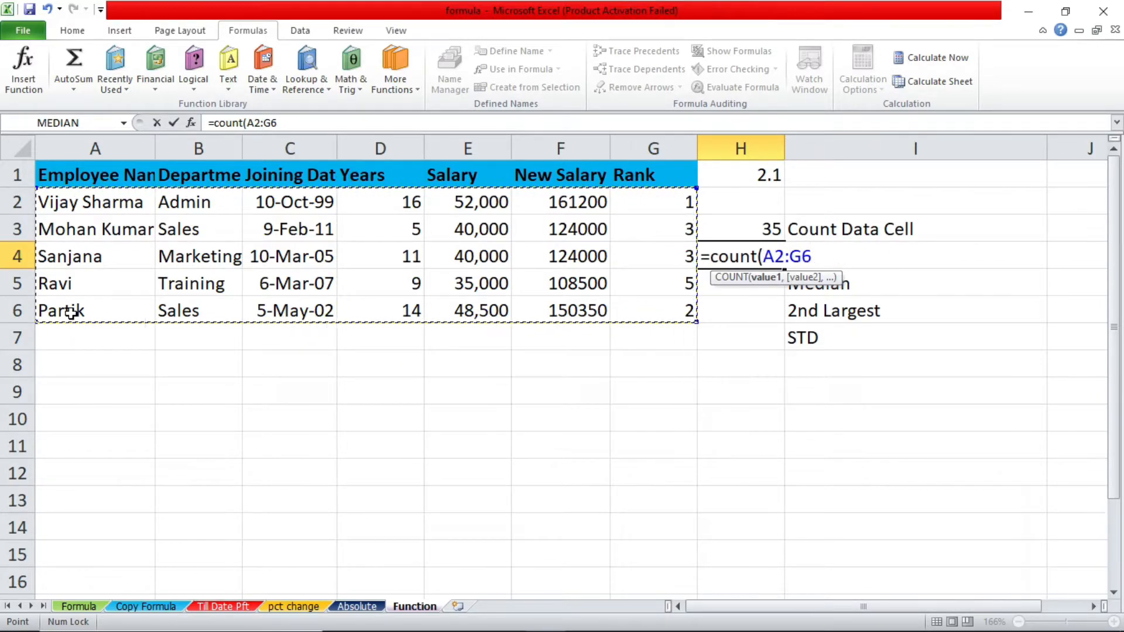
pyautogui.press('Return')
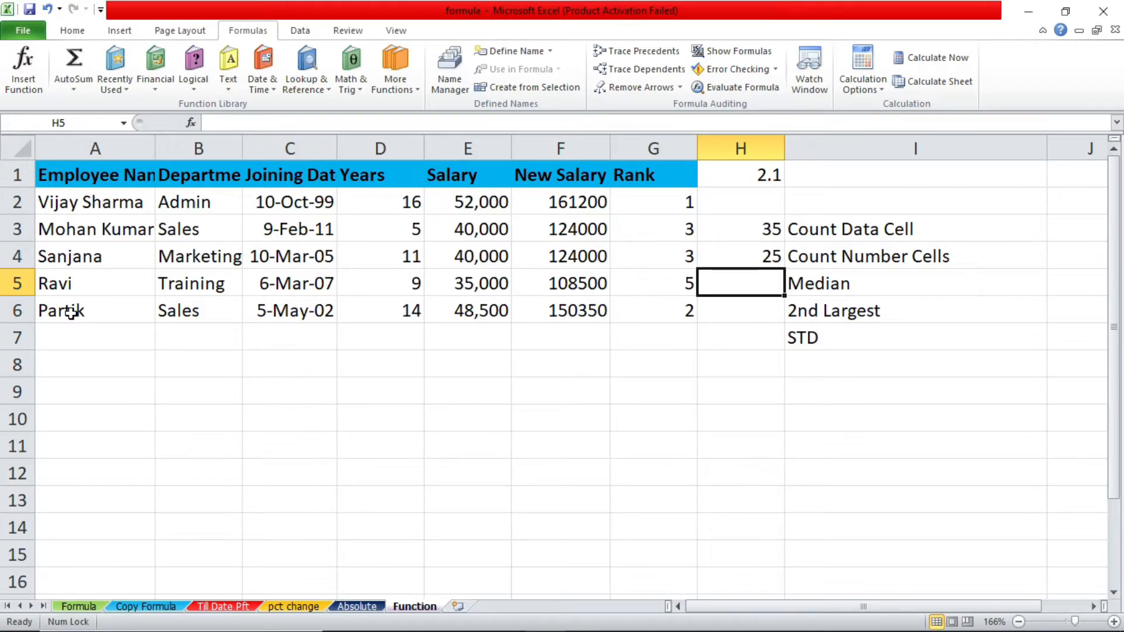
pyautogui.press('Up')
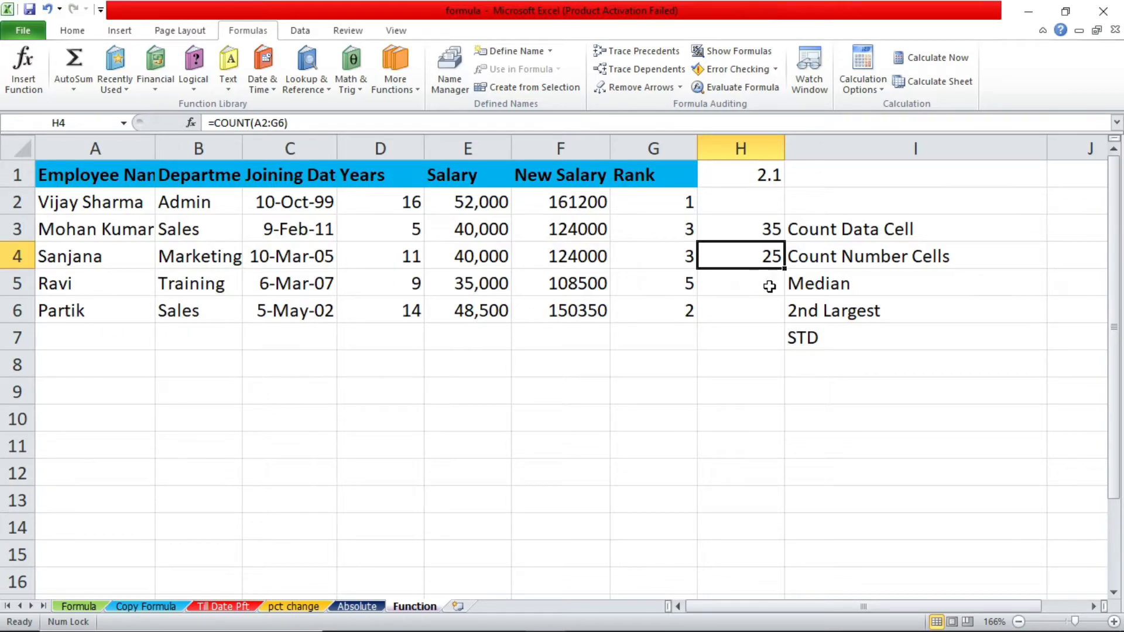
# Look up the description of MEDIAN among the statistical functions for cell H5
pyautogui.click(789, 284)
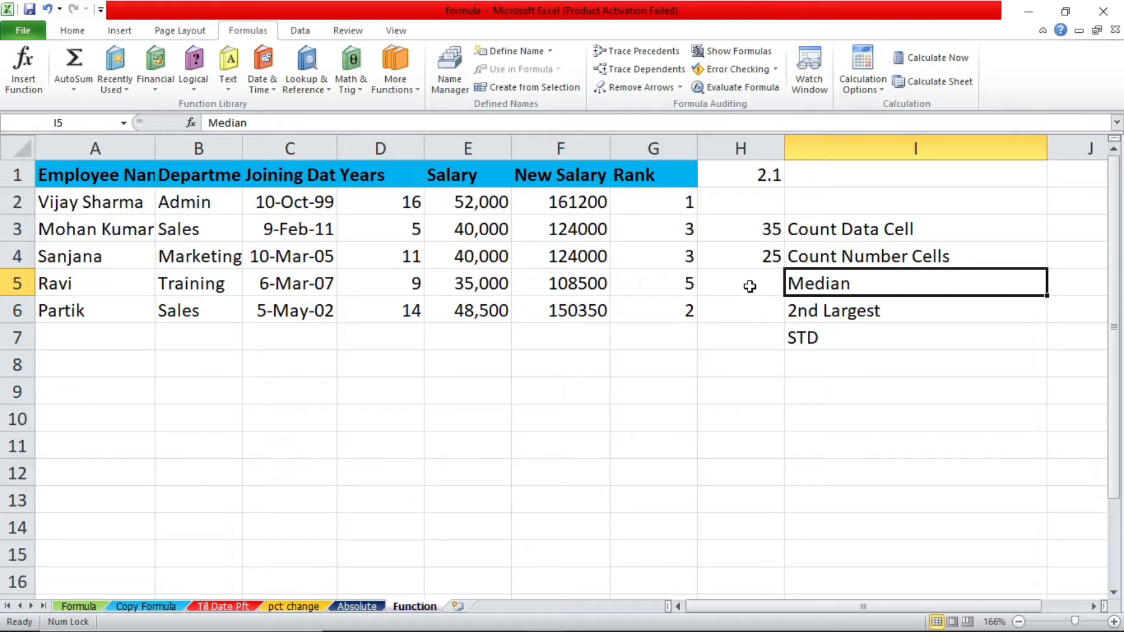
pyautogui.click(749, 286)
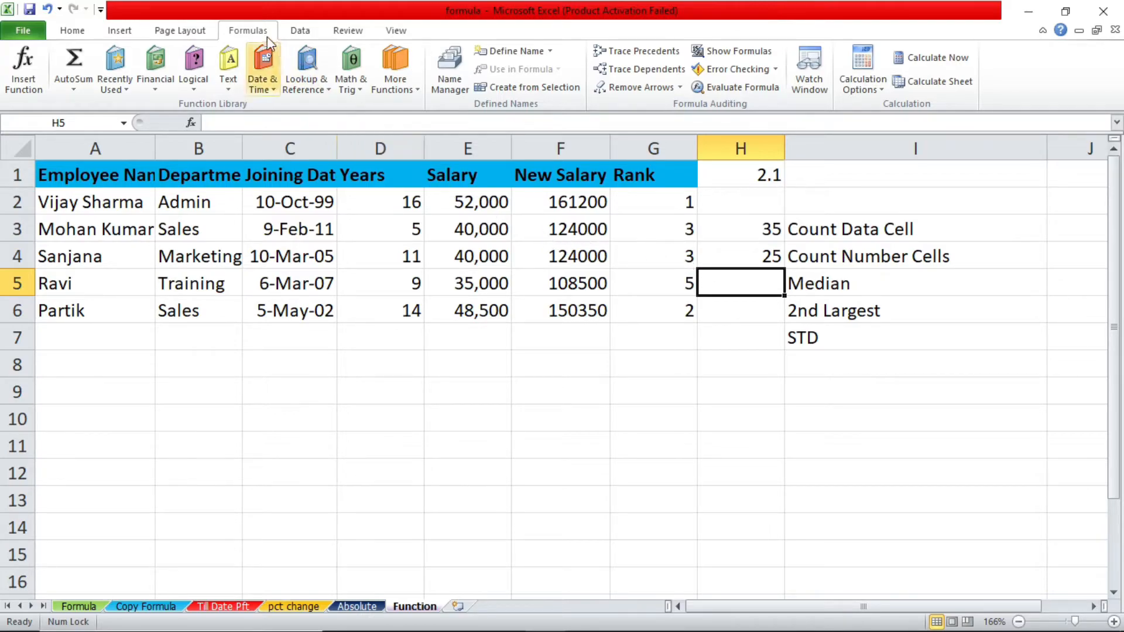
pyautogui.click(257, 22)
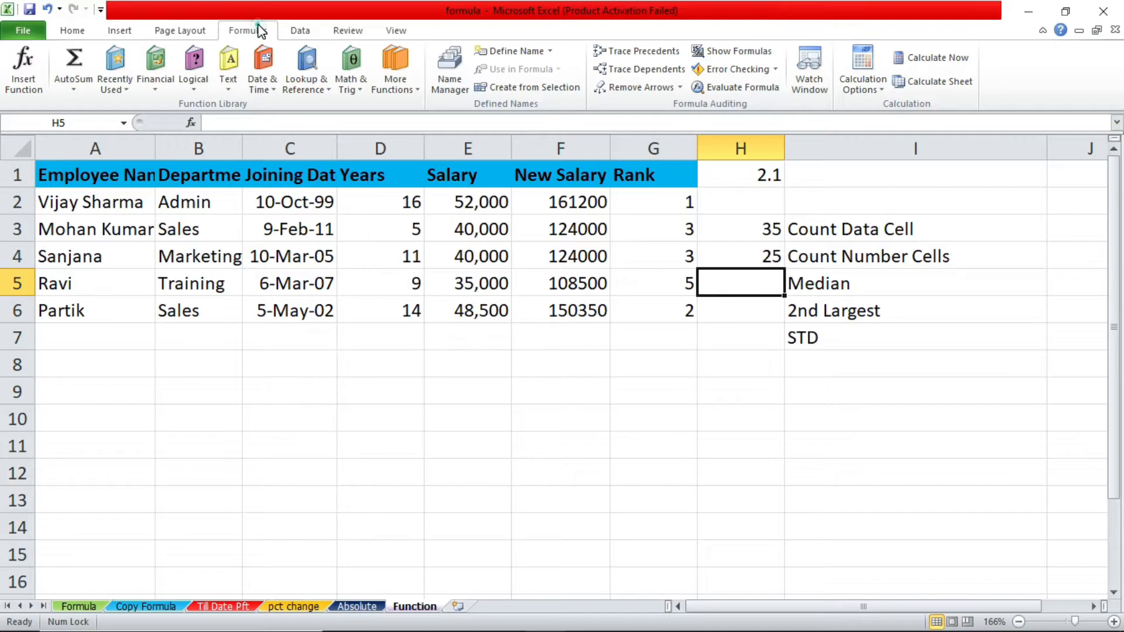
pyautogui.click(258, 23)
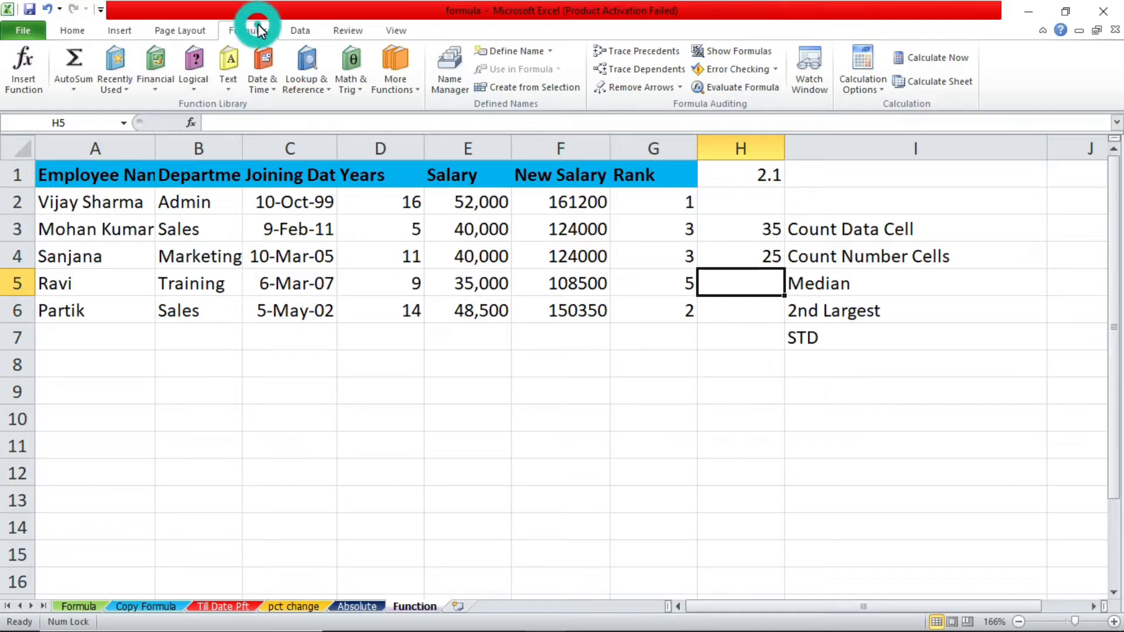
pyautogui.click(413, 89)
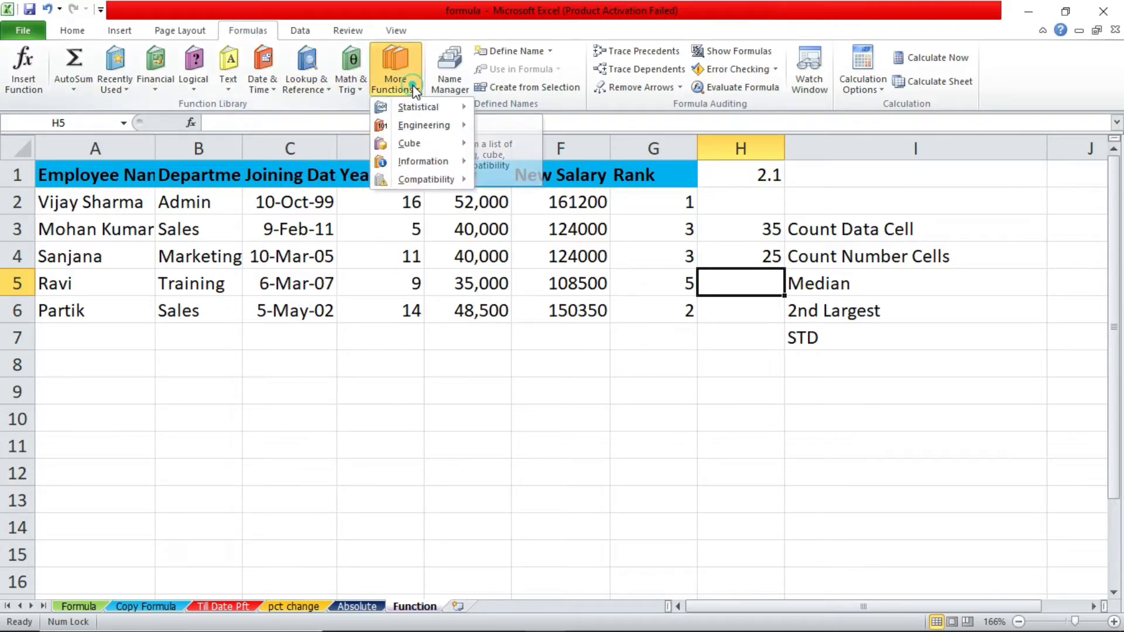
pyautogui.click(462, 105)
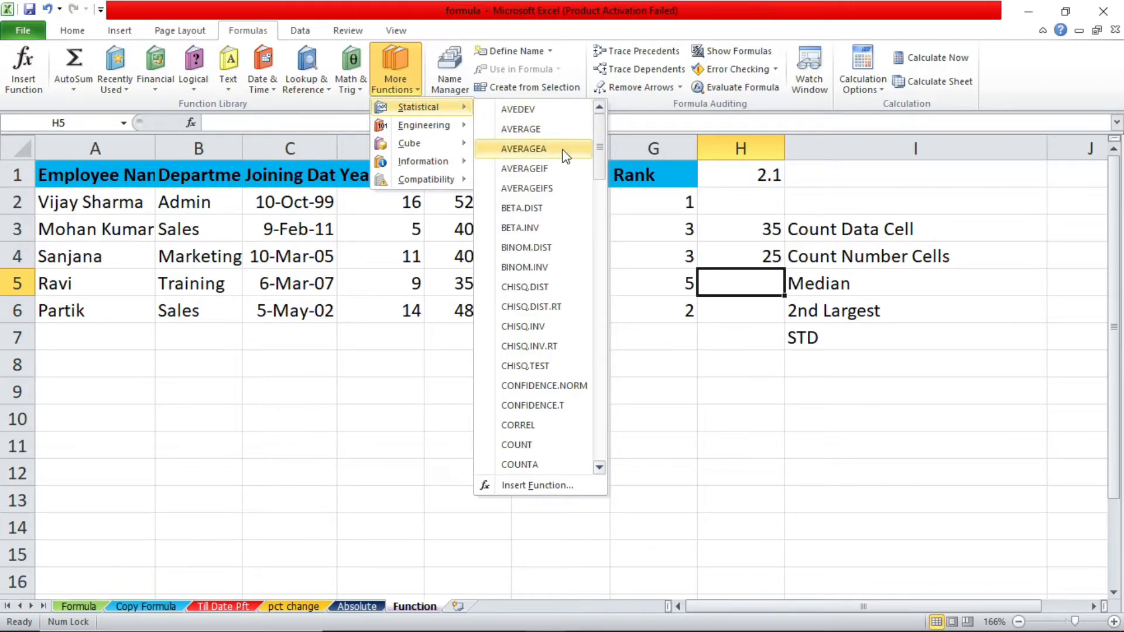
pyautogui.click(602, 167)
pyautogui.moveTo(602, 166); pyautogui.dragTo(613, 334)
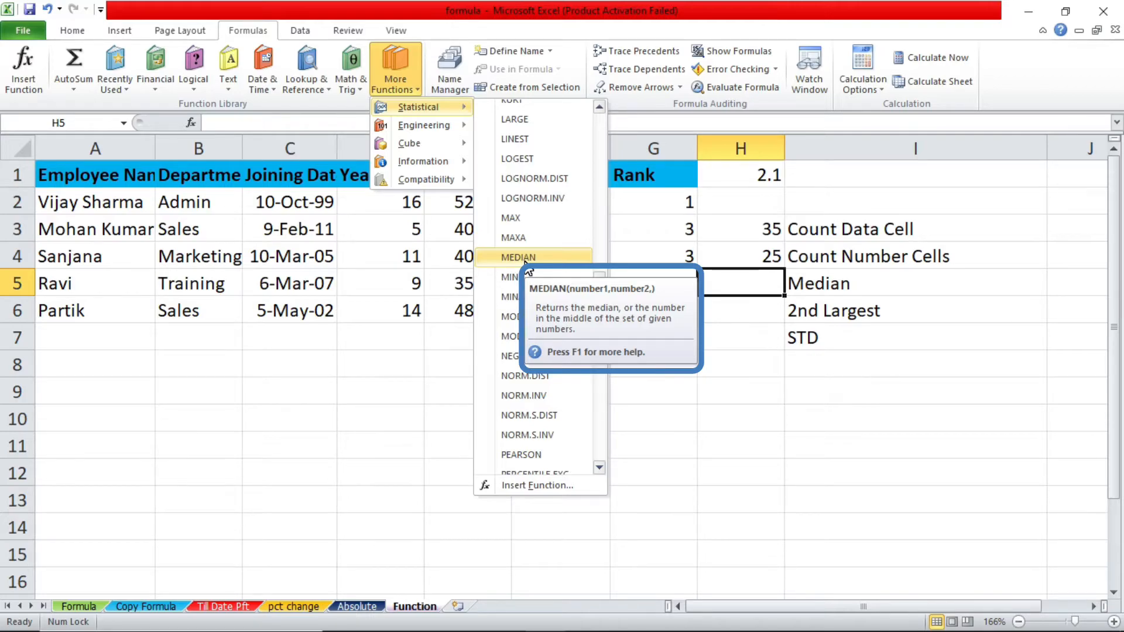
pyautogui.click(730, 280)
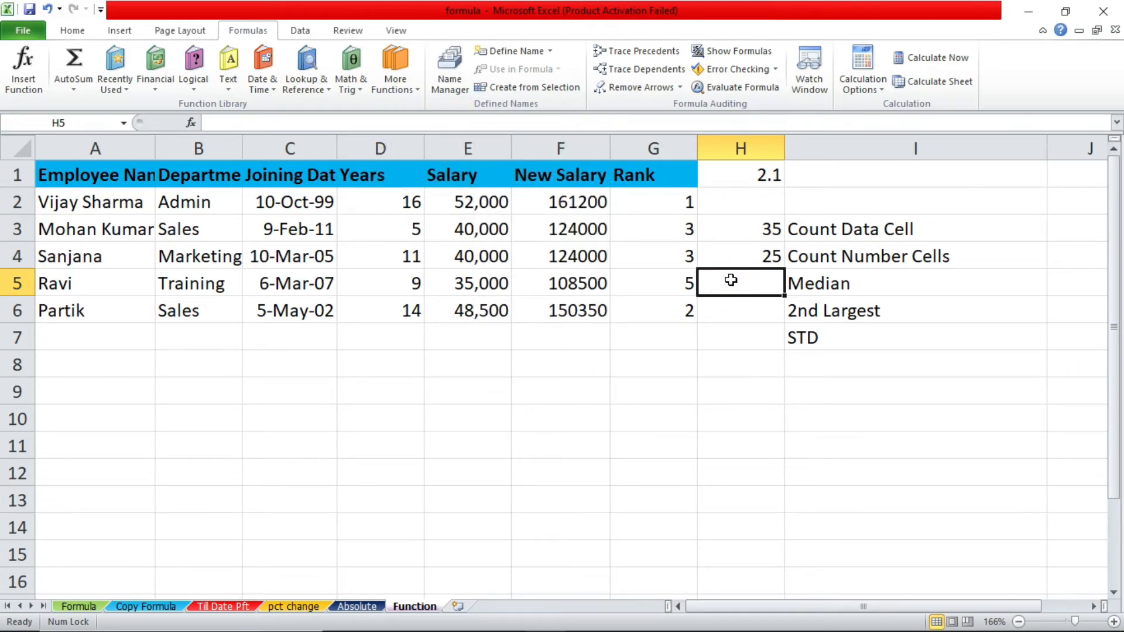
# Enter a MEDIAN formula over the new salaries F2:F6 in cell H5
pyautogui.write('=med')
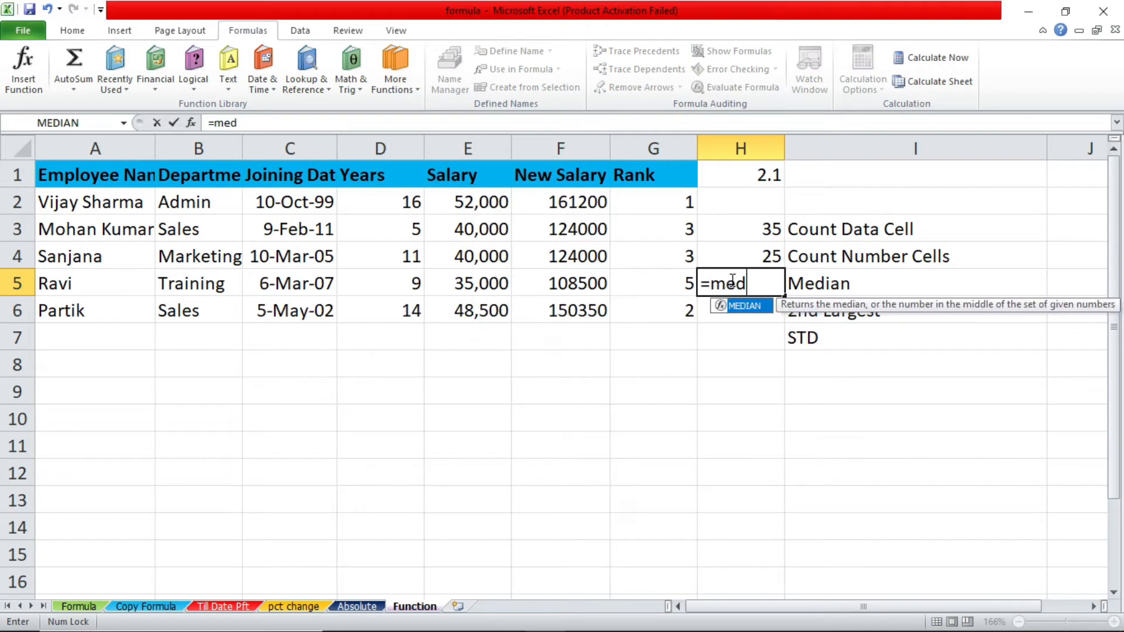
pyautogui.write('ian(')
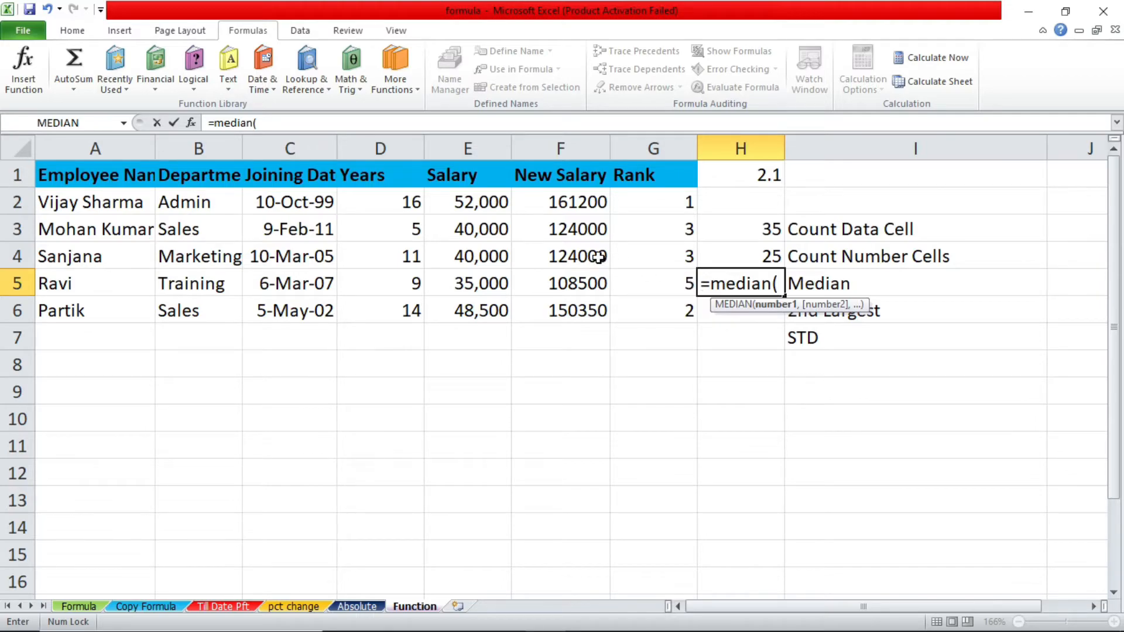
pyautogui.moveTo(577, 196); pyautogui.dragTo(571, 306)
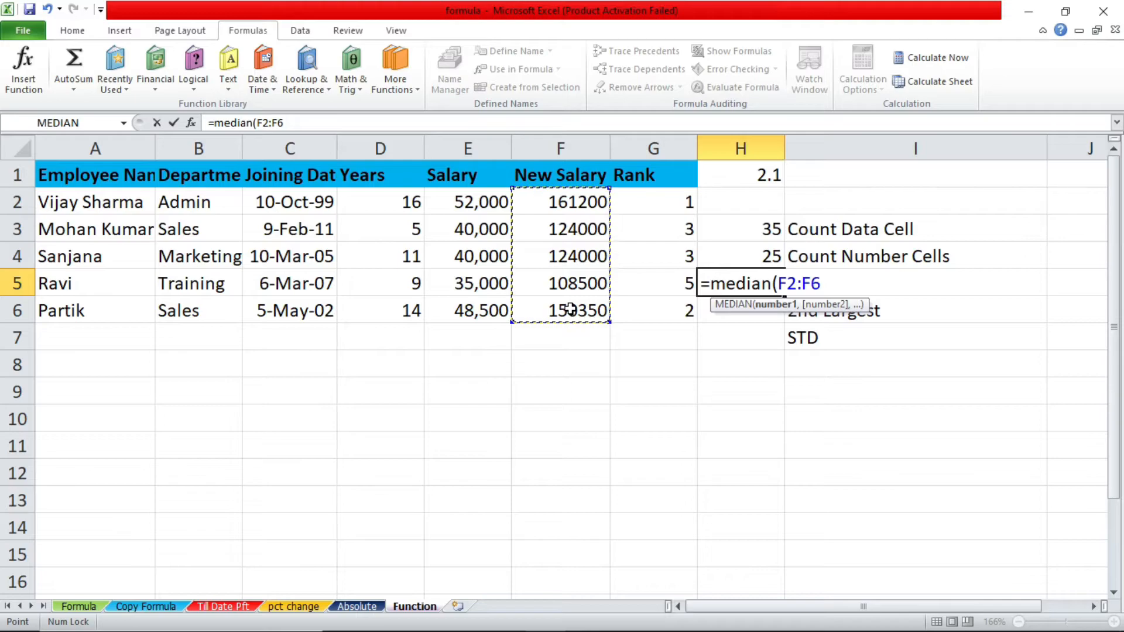
pyautogui.press('Return')
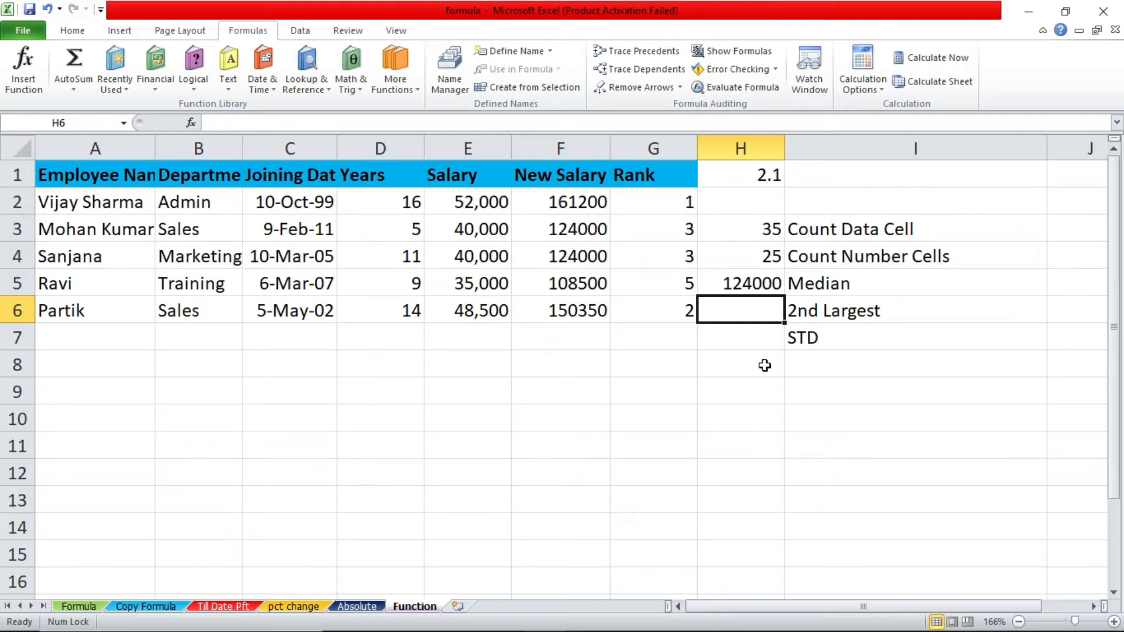
# Browse the text, math and trigonometry, and compatibility function categories for the 2nd Largest calculation in H6
pyautogui.click(864, 314)
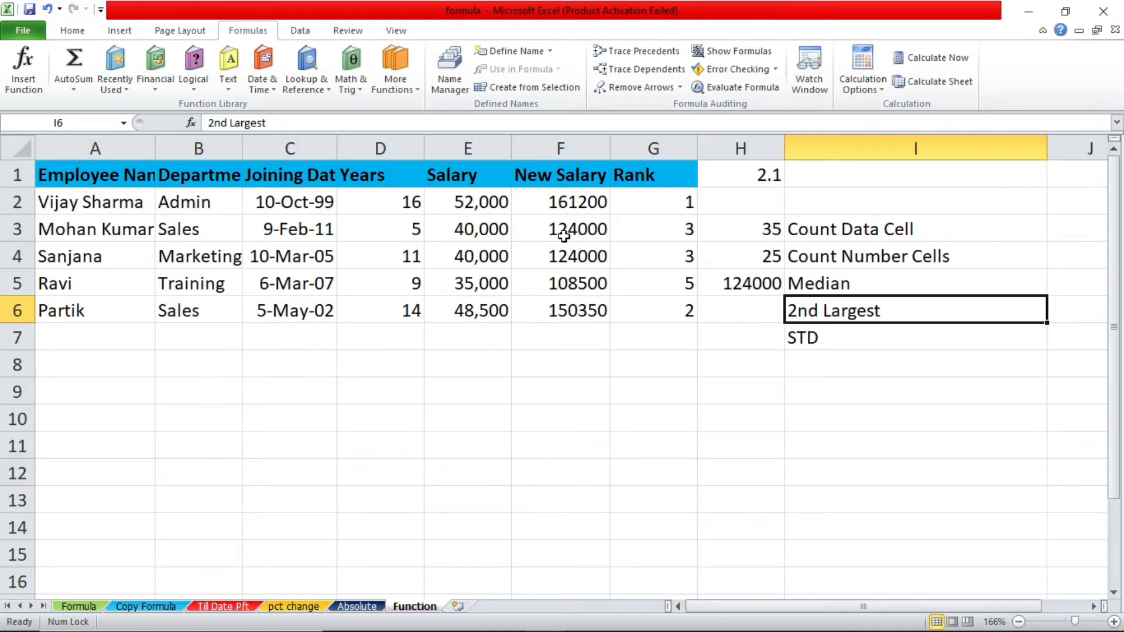
pyautogui.click(725, 312)
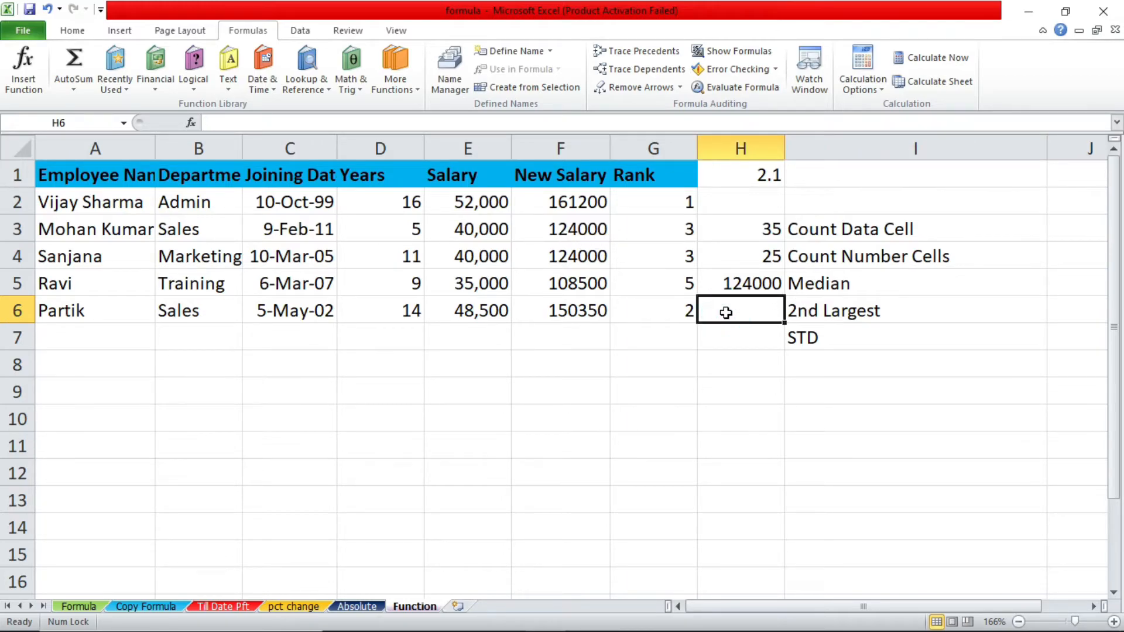
pyautogui.click(163, 66)
pyautogui.click(224, 62)
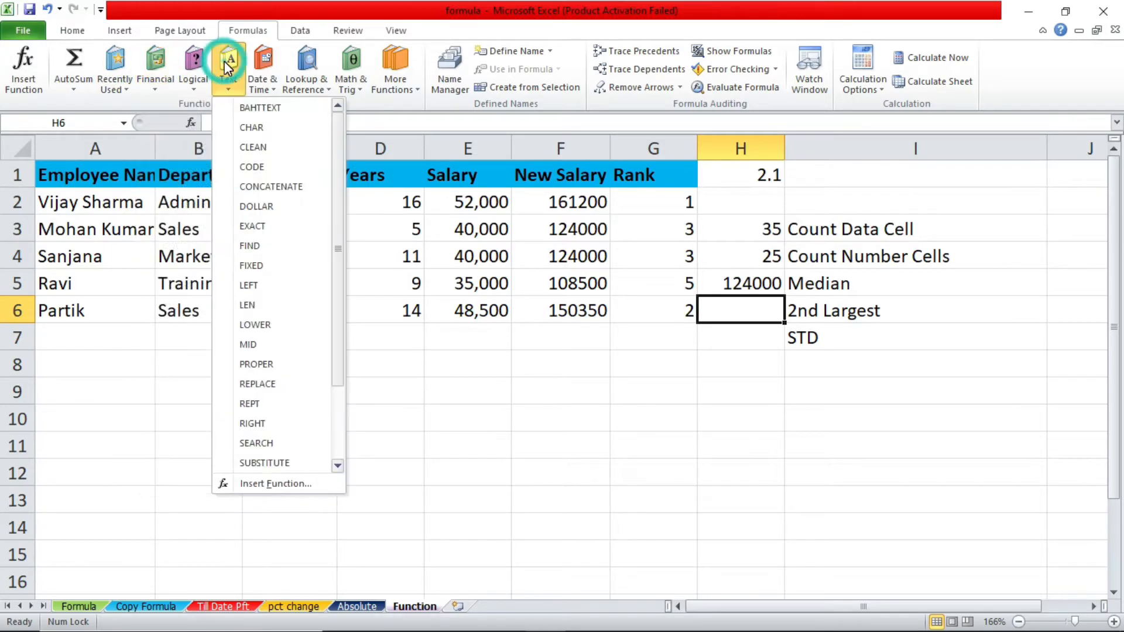
pyautogui.click(362, 71)
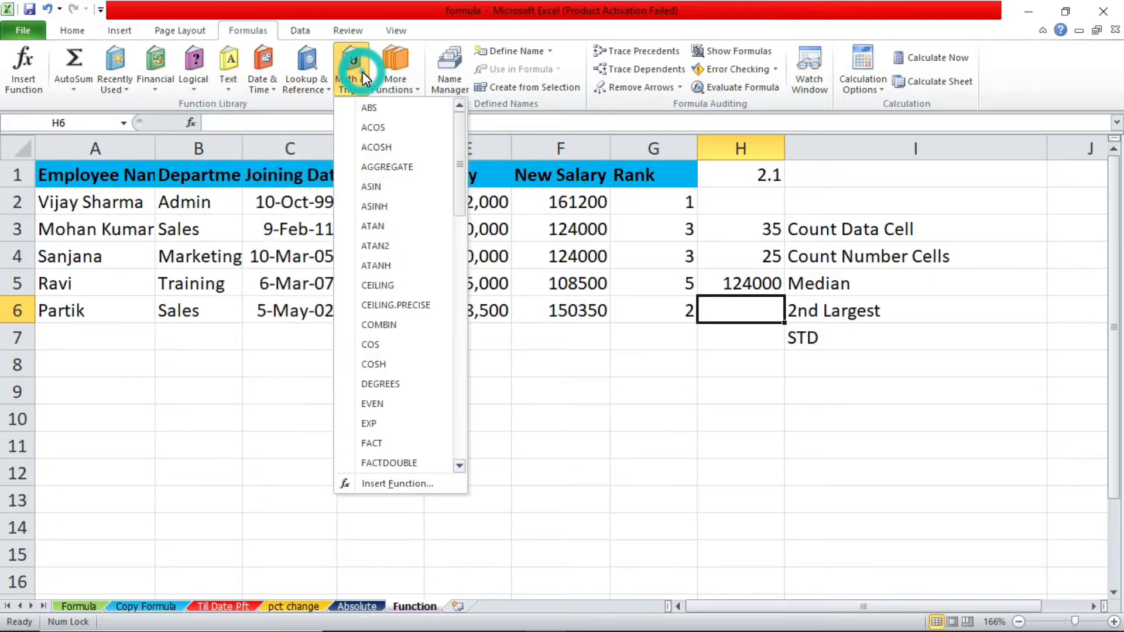
pyautogui.click(380, 71)
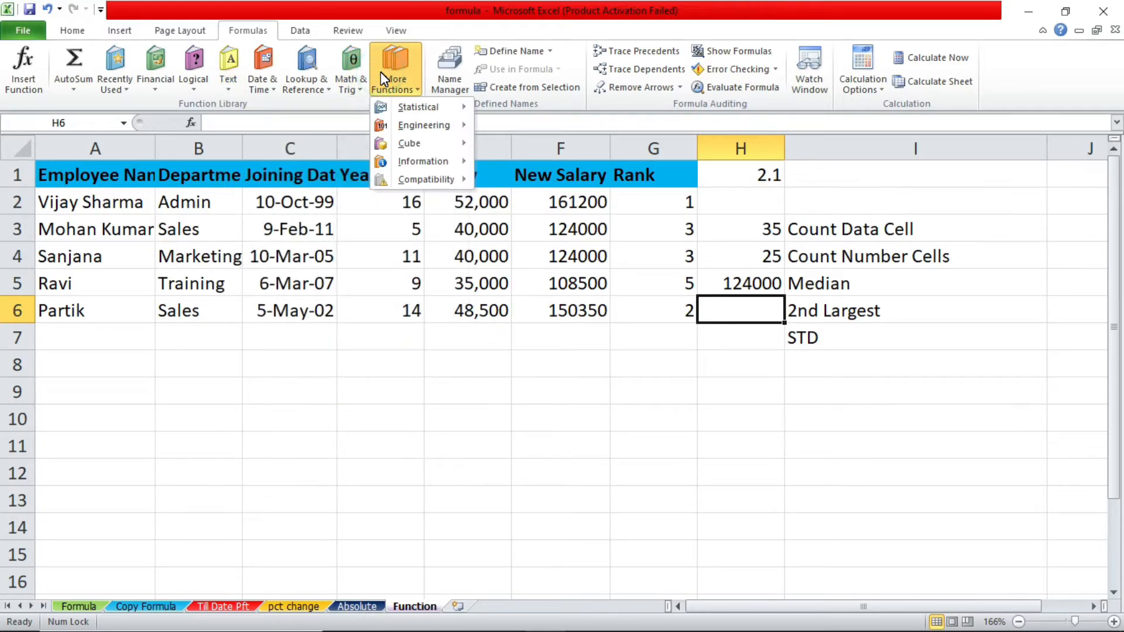
pyautogui.moveTo(434, 181)
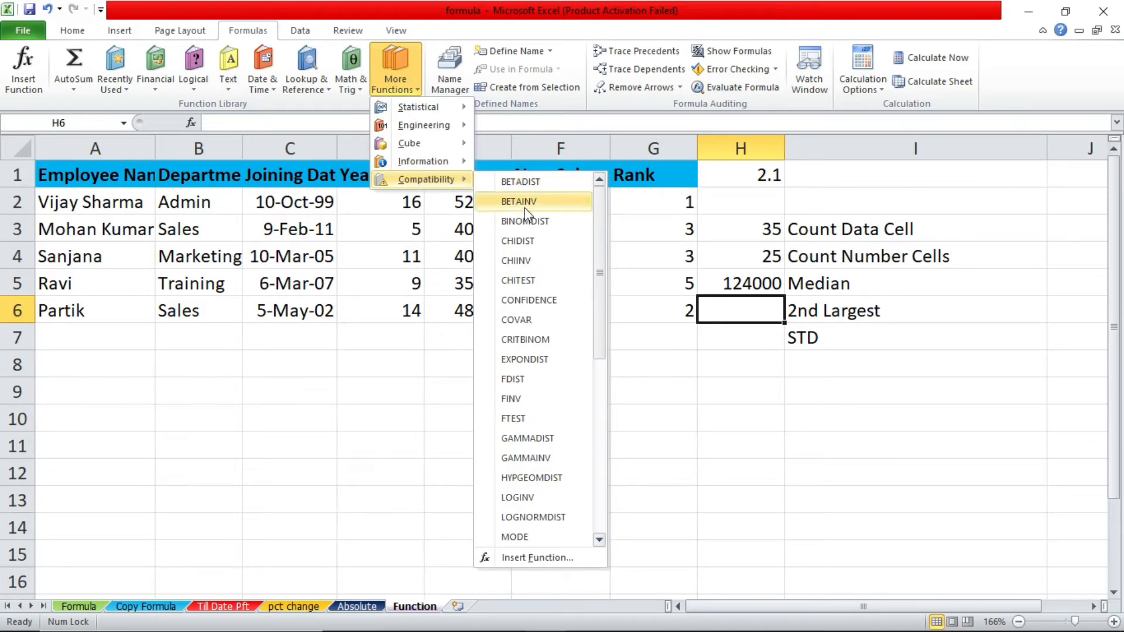
pyautogui.click(754, 304)
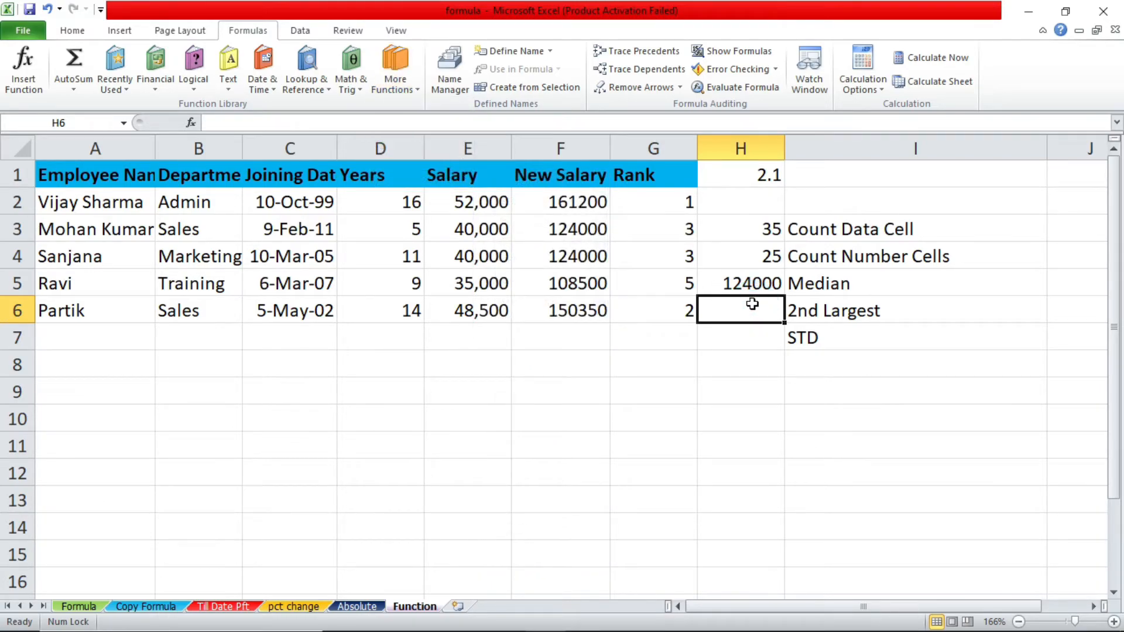
# Search the available functions for "second largest" to find one for cell H6
pyautogui.click(26, 81)
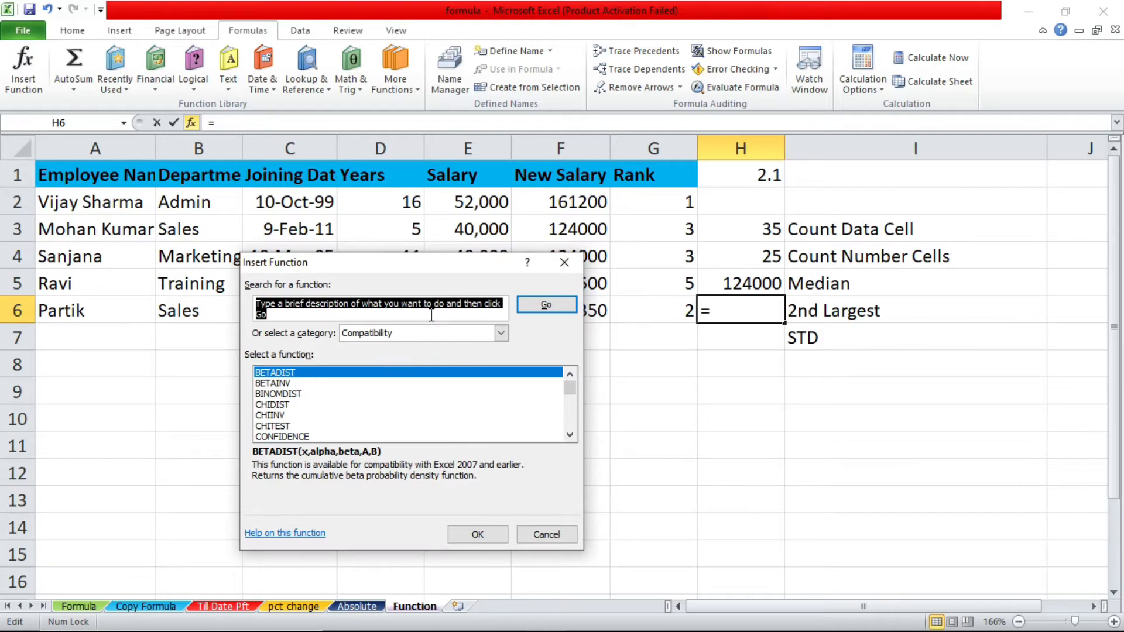
pyautogui.click(431, 316)
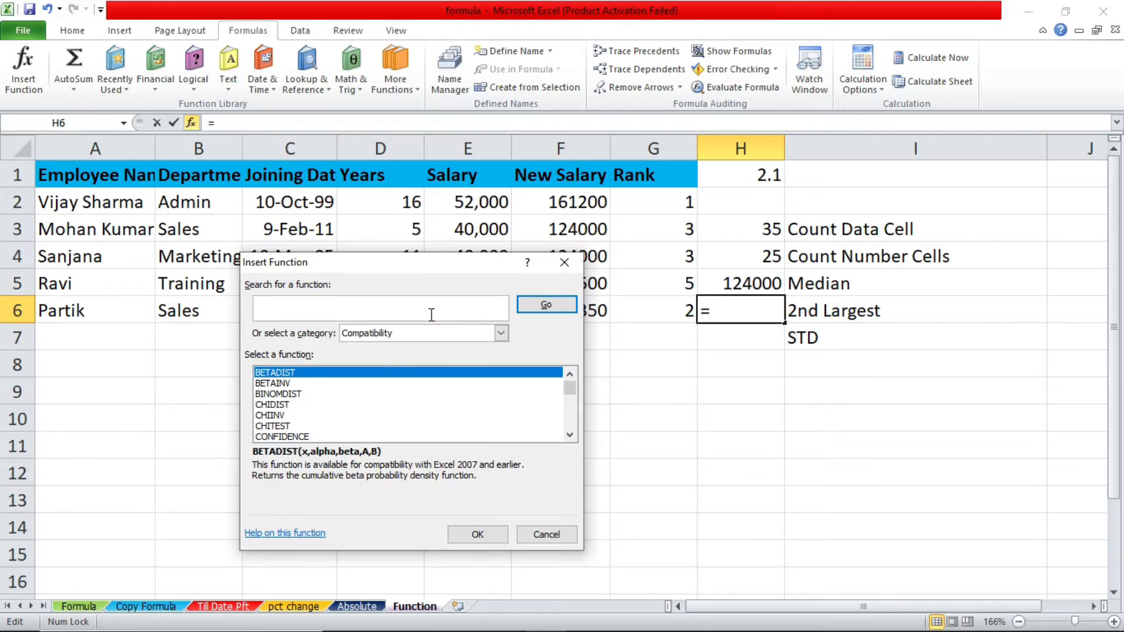
pyautogui.write('second largest')
pyautogui.click(547, 307)
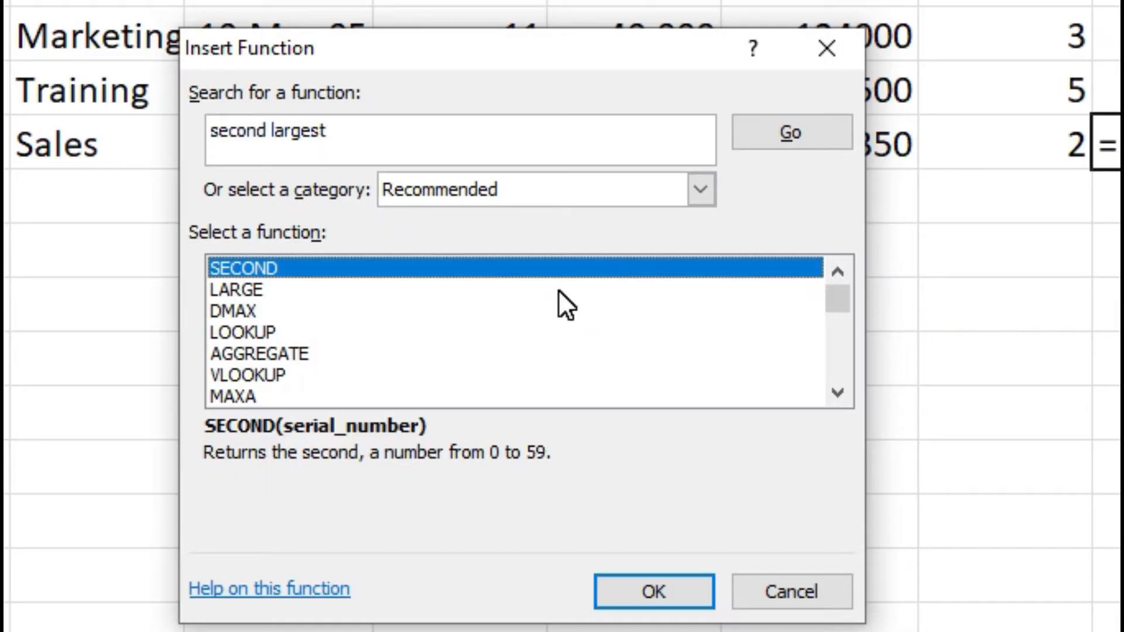
# Read the description of the LARGE function among the recommended results, then dismiss the function search without inserting anything
pyautogui.press('Down')
pyautogui.press('Down')
pyautogui.press('Down')
pyautogui.press('Up')
pyautogui.press('Up')
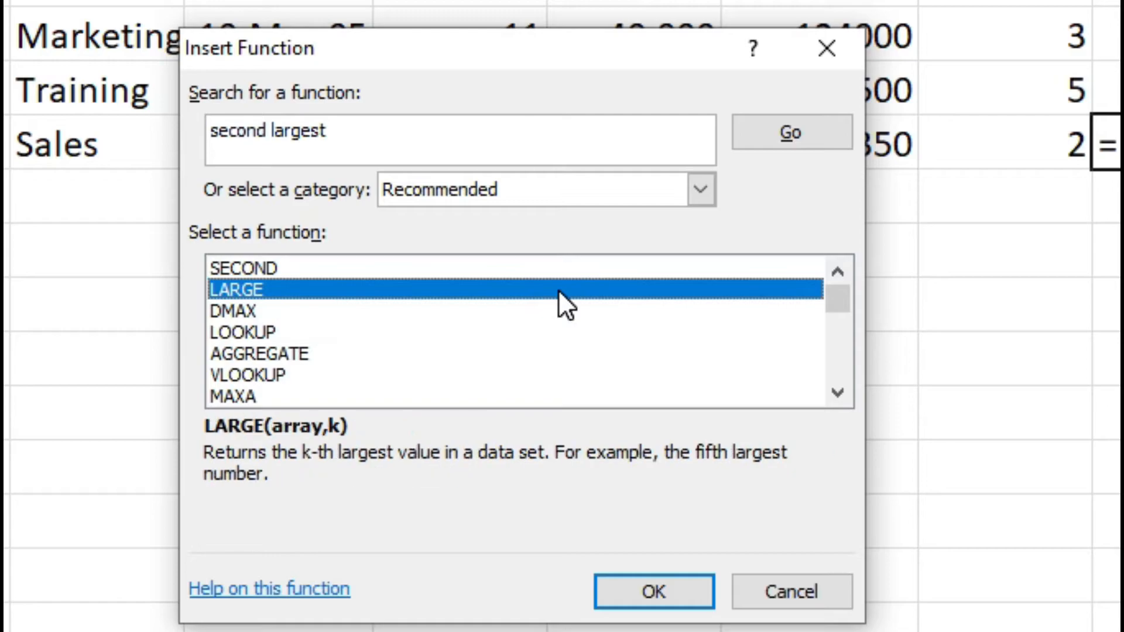
pyautogui.click(557, 290)
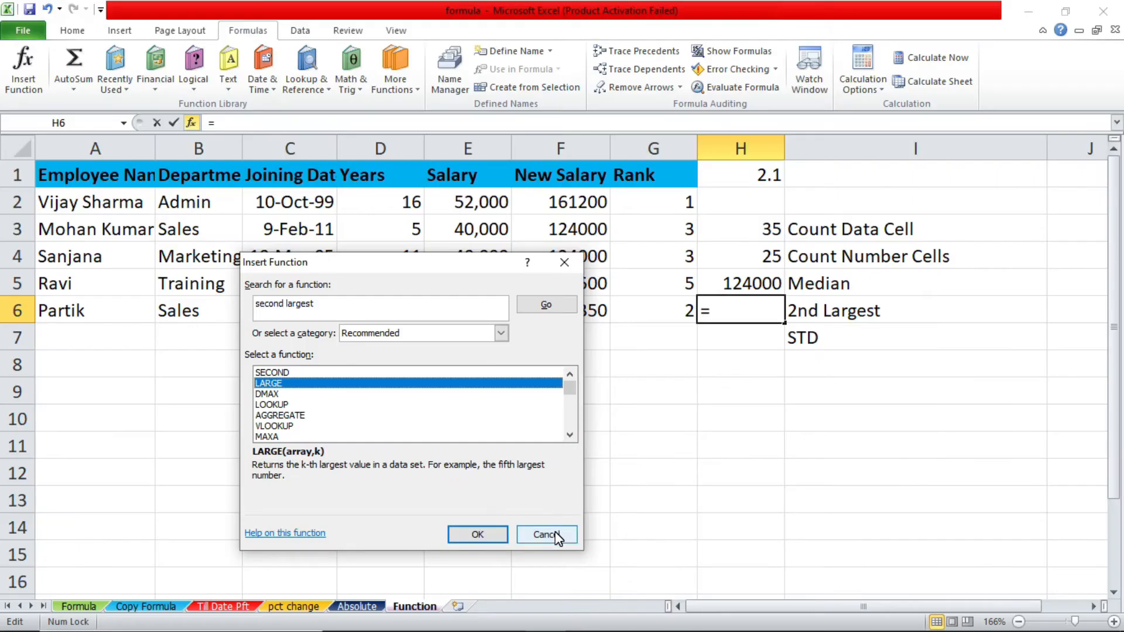
pyautogui.click(553, 535)
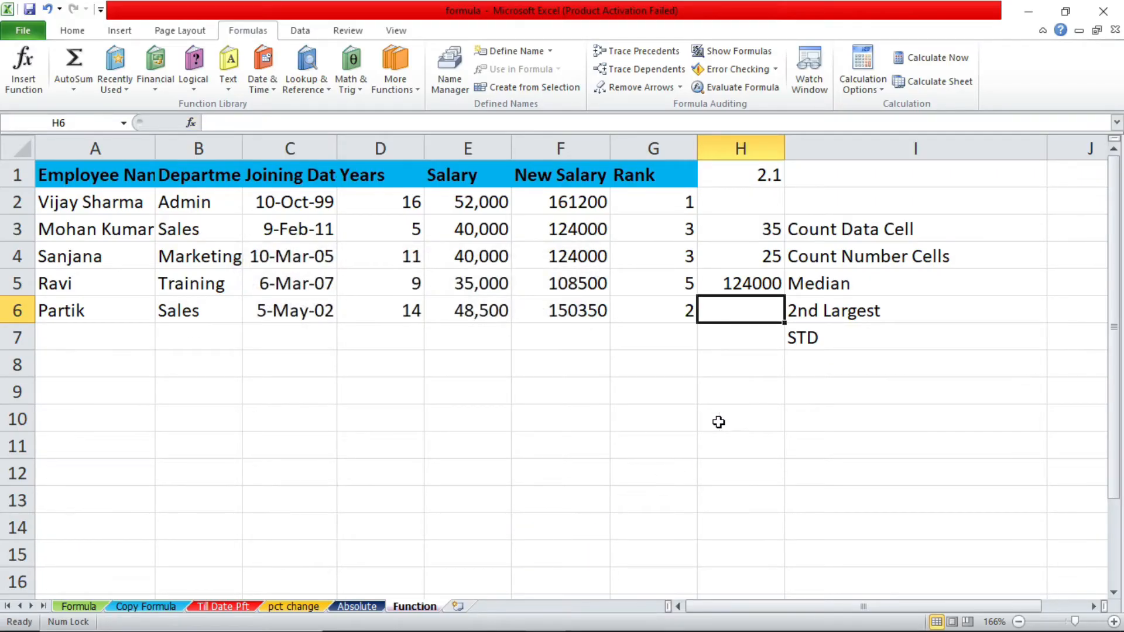
# Enter a LARGE formula over the new salaries F2:F6 with k set to 2 in cell H6
pyautogui.write('=')
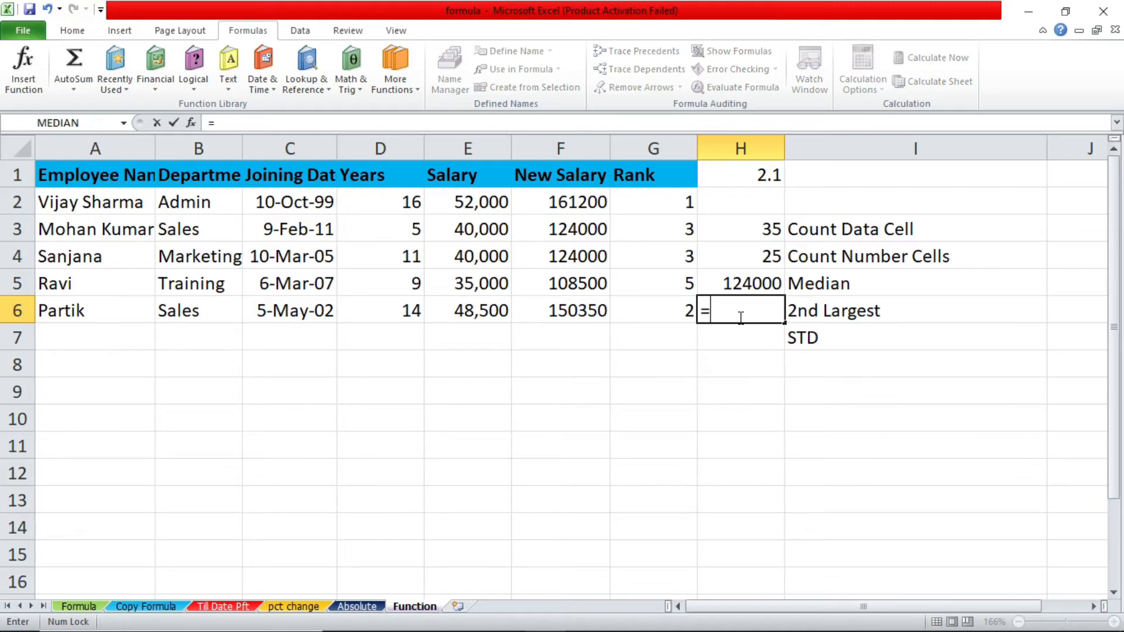
pyautogui.write('large')
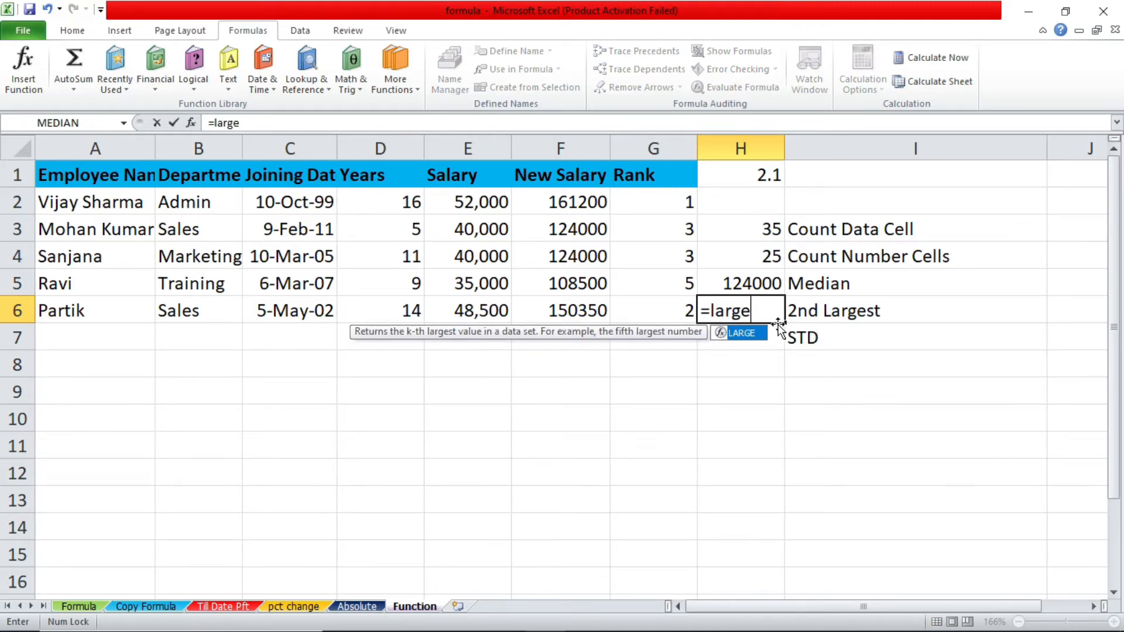
pyautogui.write('(')
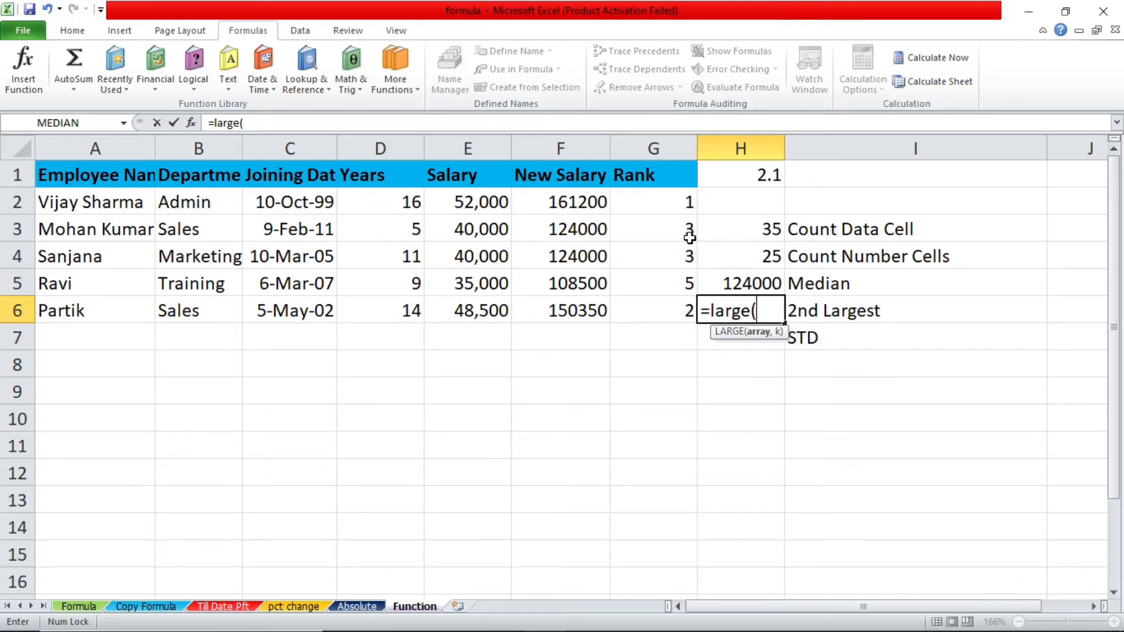
pyautogui.moveTo(600, 199); pyautogui.dragTo(580, 310)
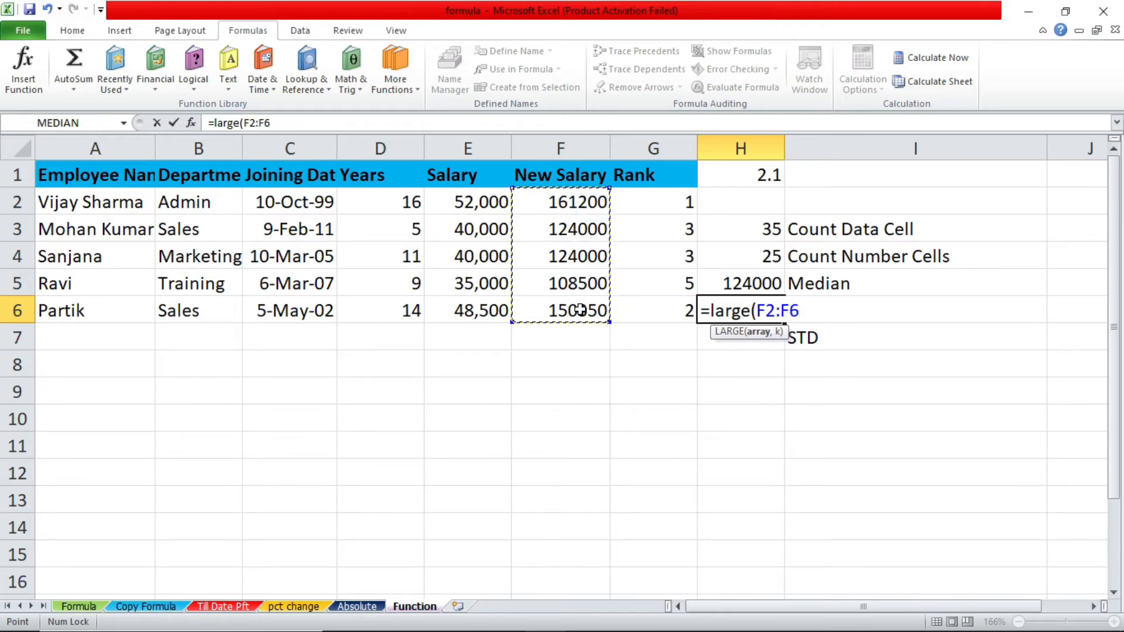
pyautogui.write(',2')
pyautogui.press('Return')
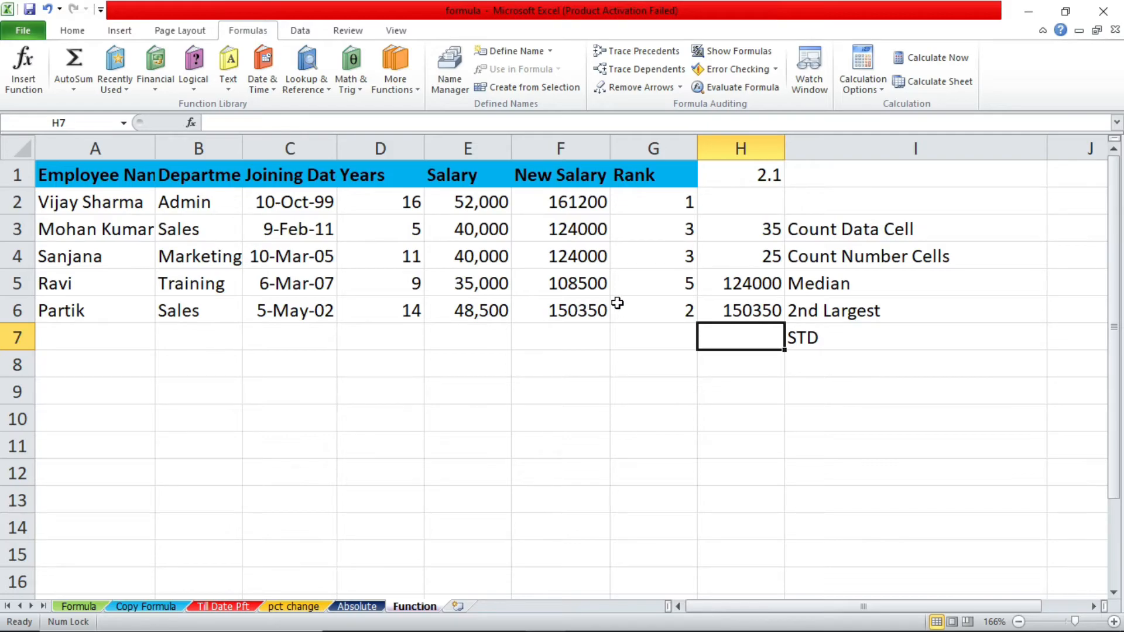
# Change the k argument of the LARGE formula in H6 to 3
pyautogui.click(715, 303)
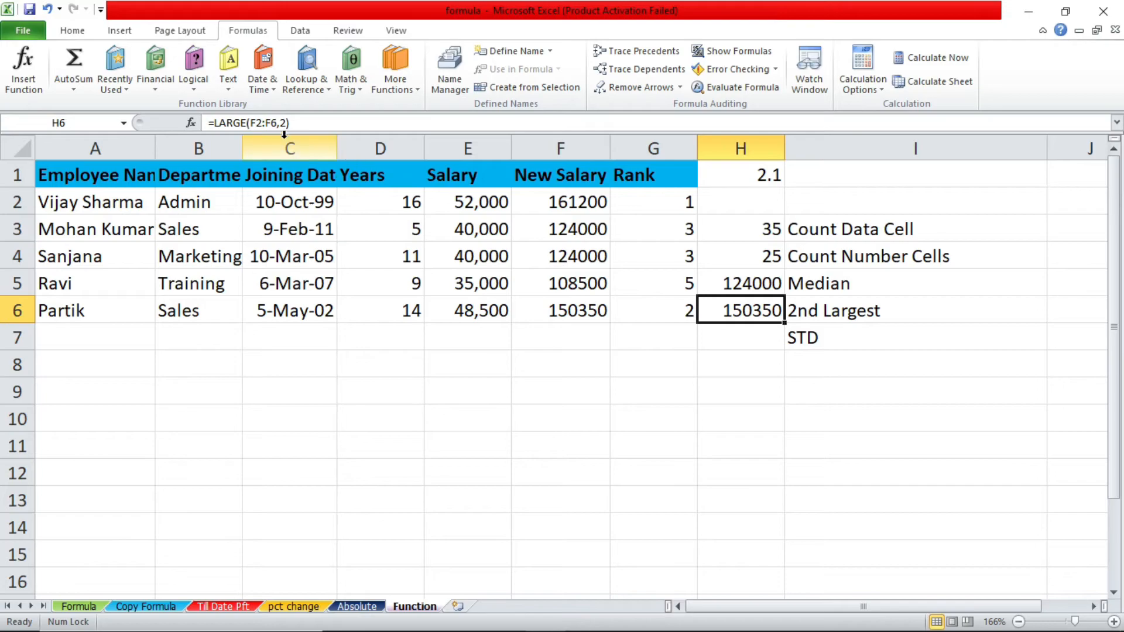
pyautogui.click(283, 120)
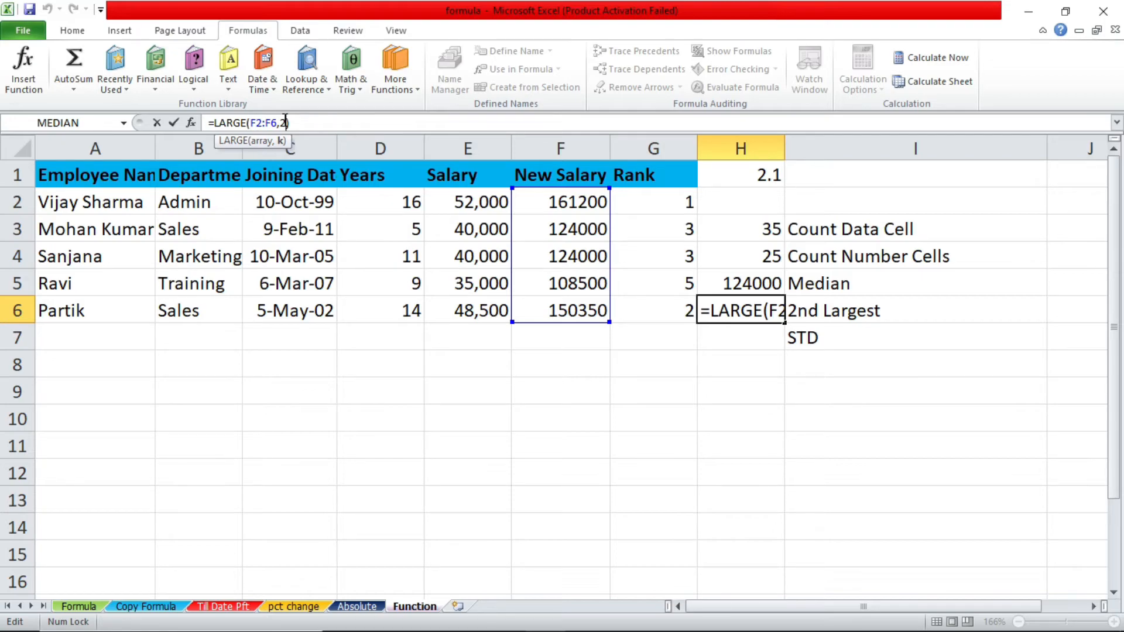
pyautogui.press('BackSpace')
pyautogui.write('3')
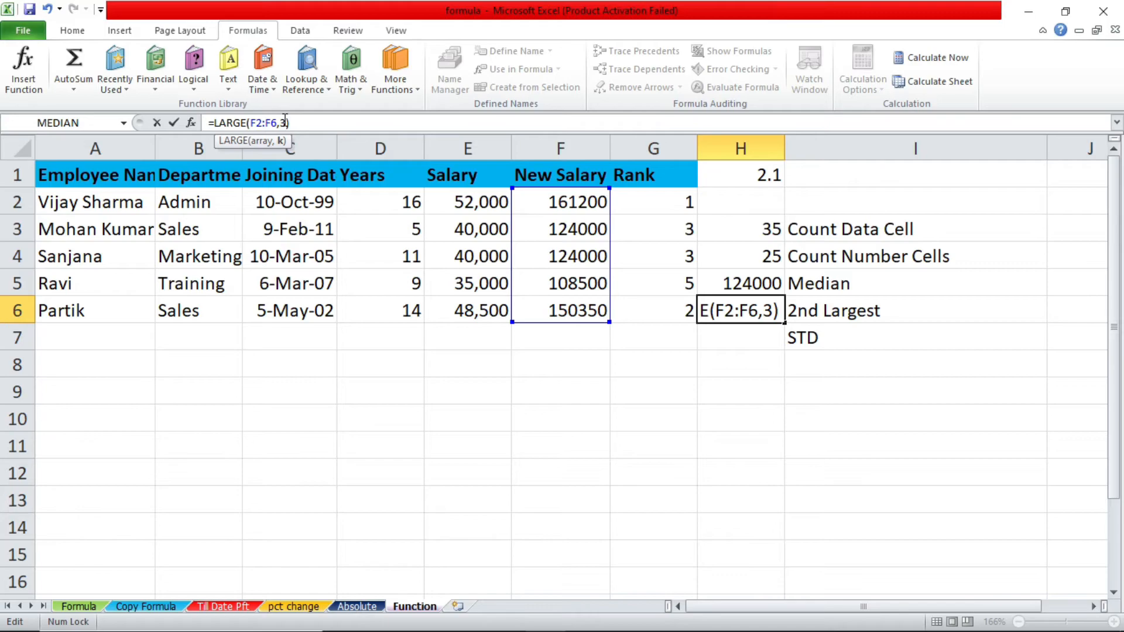
pyautogui.press('Return')
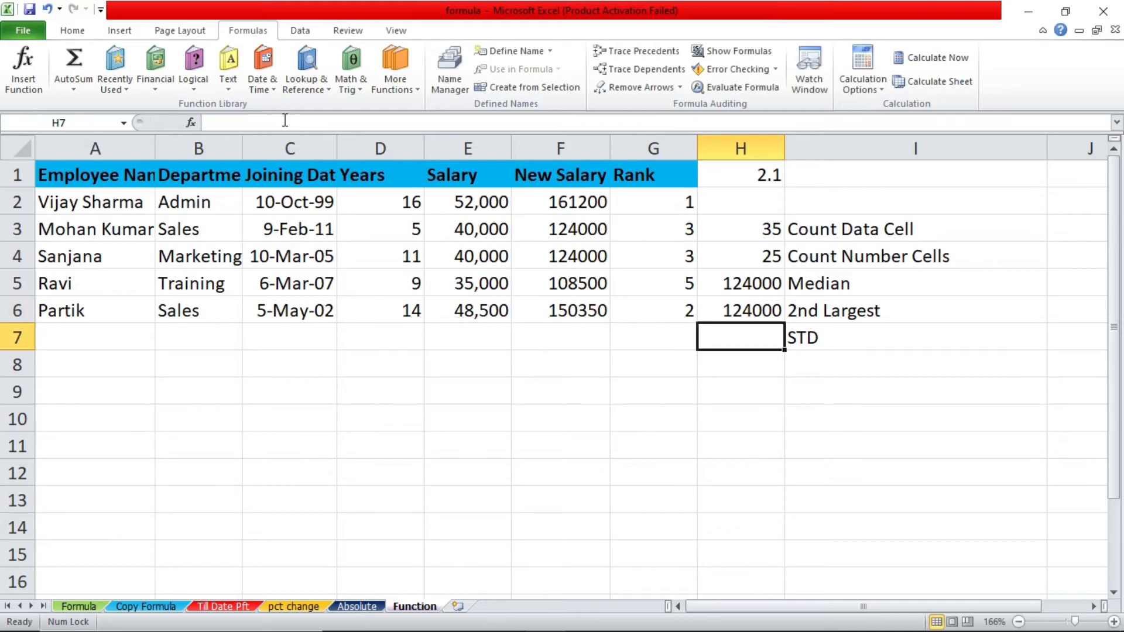
pyautogui.click(740, 311)
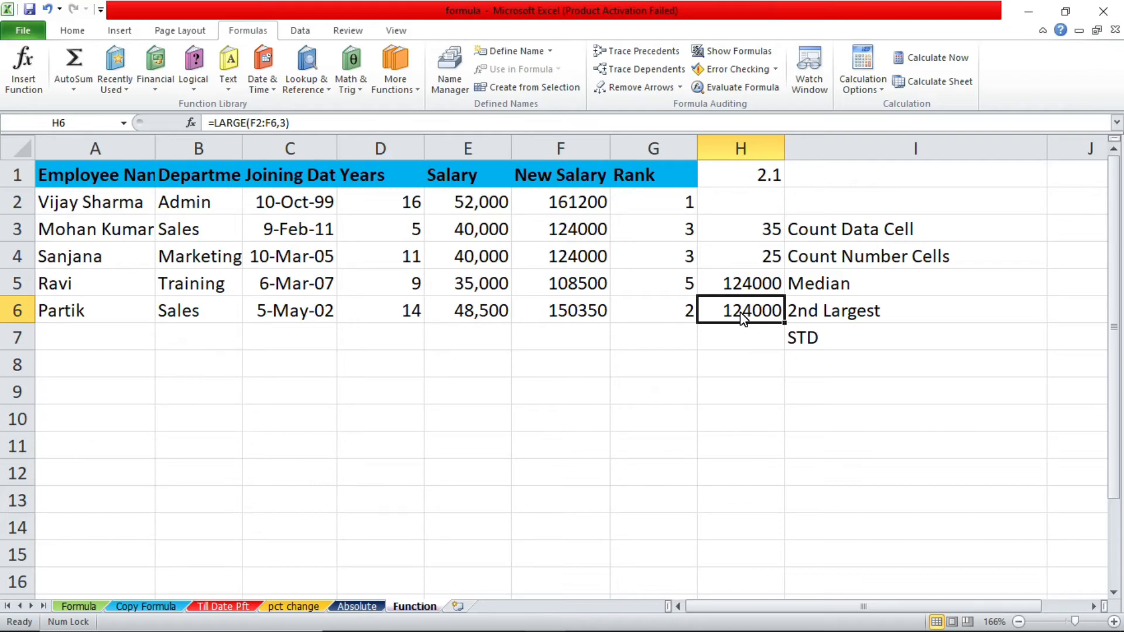
# Browse the logical, date and time, math and trigonometry, statistical and engineering function categories with cell H7 selected
pyautogui.press('Down')
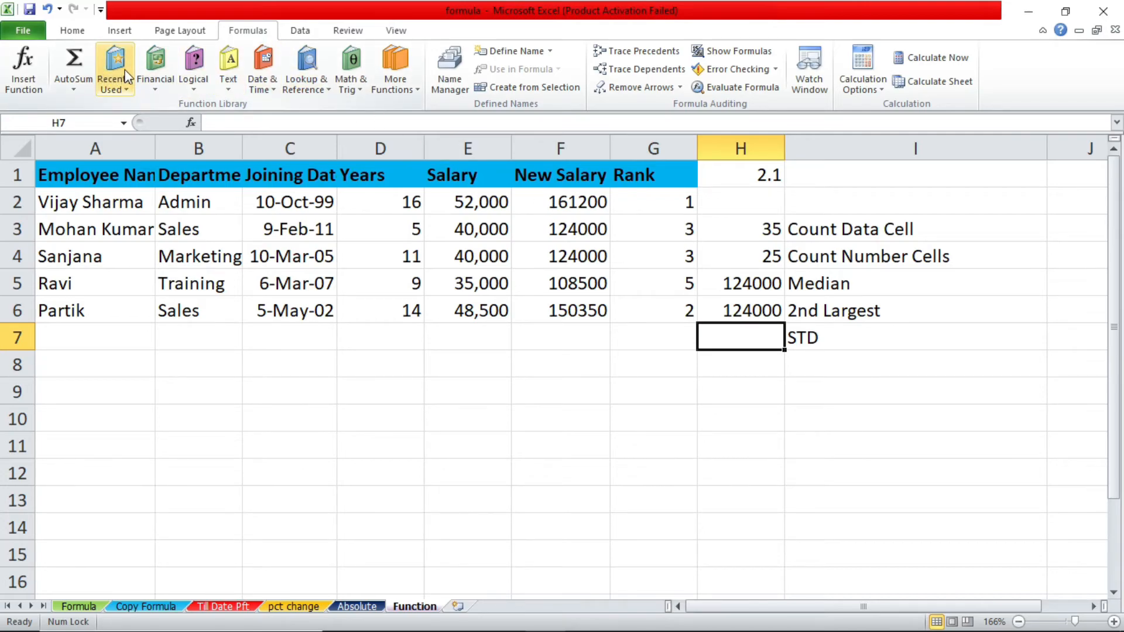
pyautogui.click(154, 65)
pyautogui.click(199, 67)
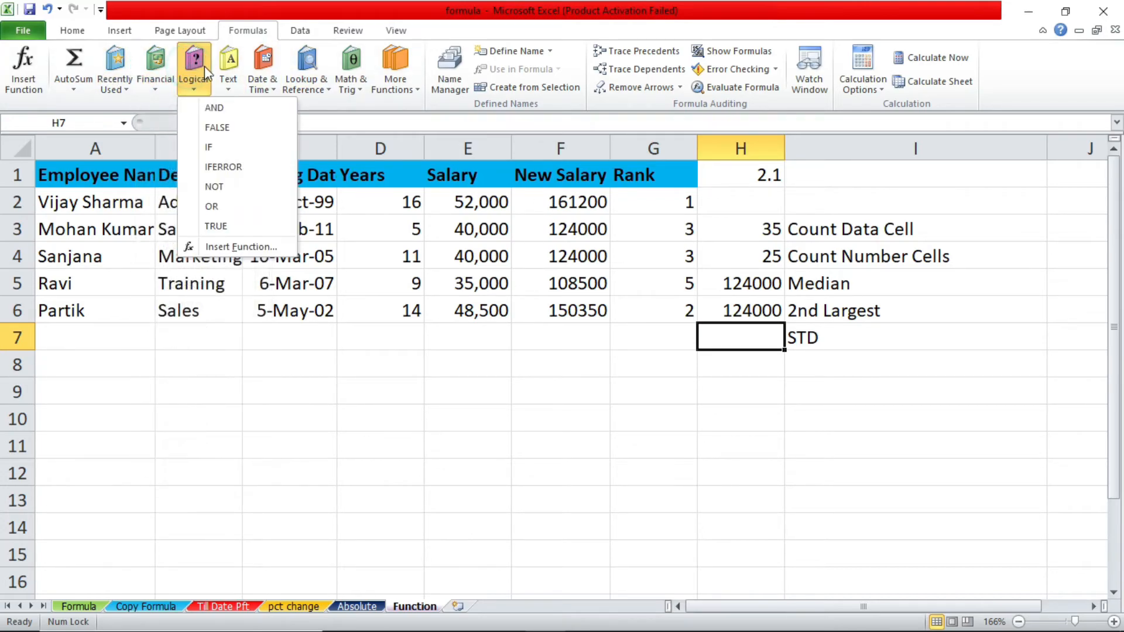
pyautogui.click(228, 66)
pyautogui.click(262, 66)
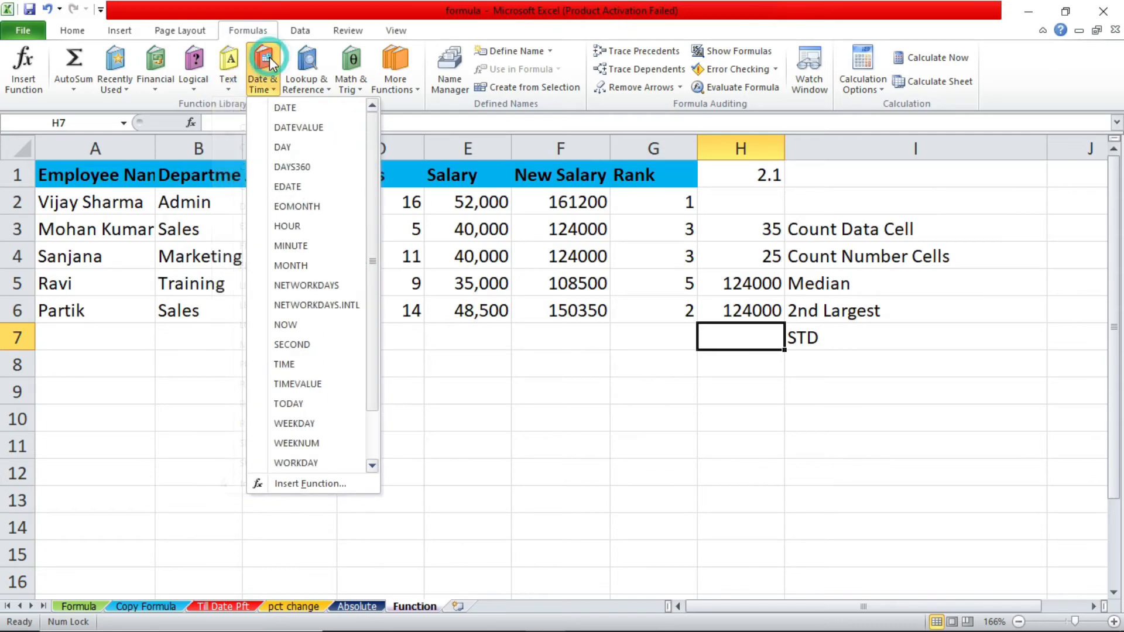
pyautogui.click(350, 63)
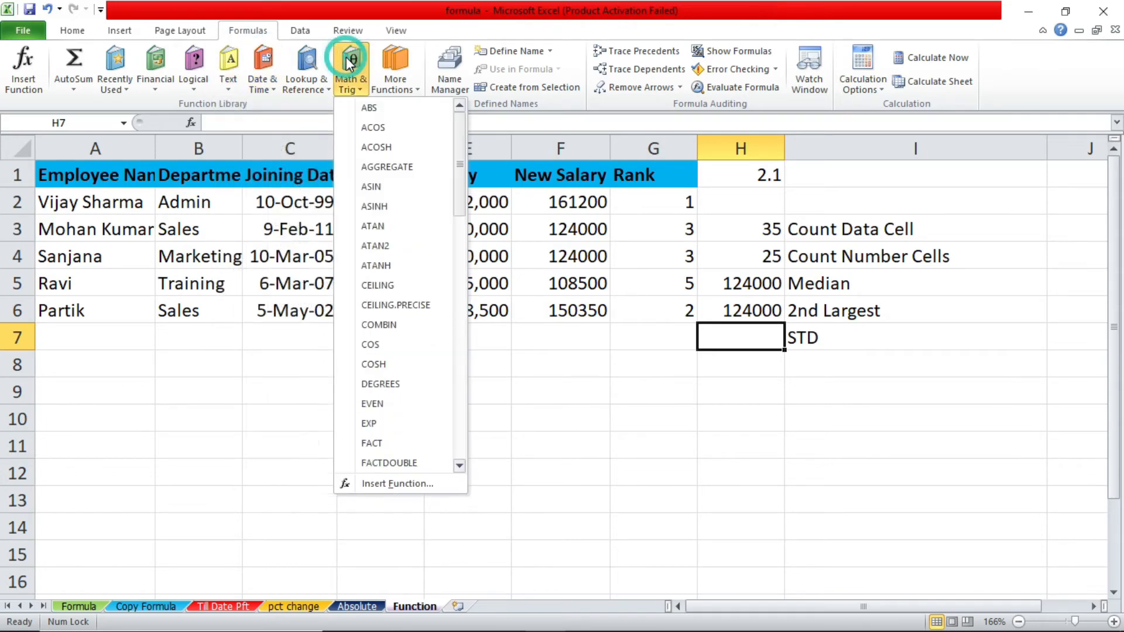
pyautogui.click(389, 58)
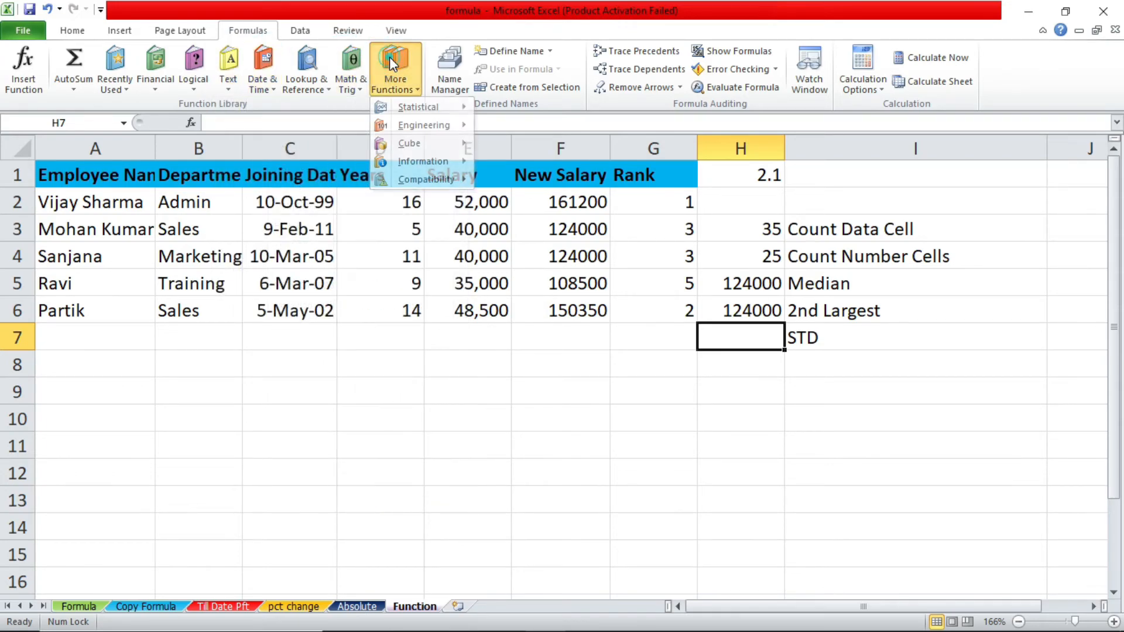
pyautogui.click(389, 57)
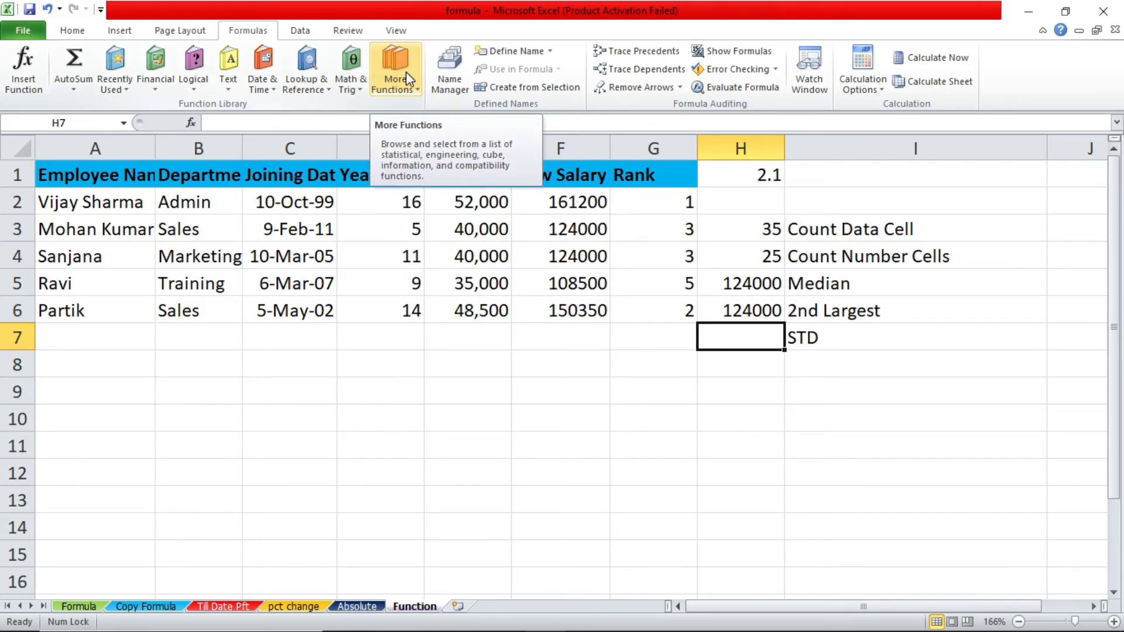
pyautogui.click(405, 72)
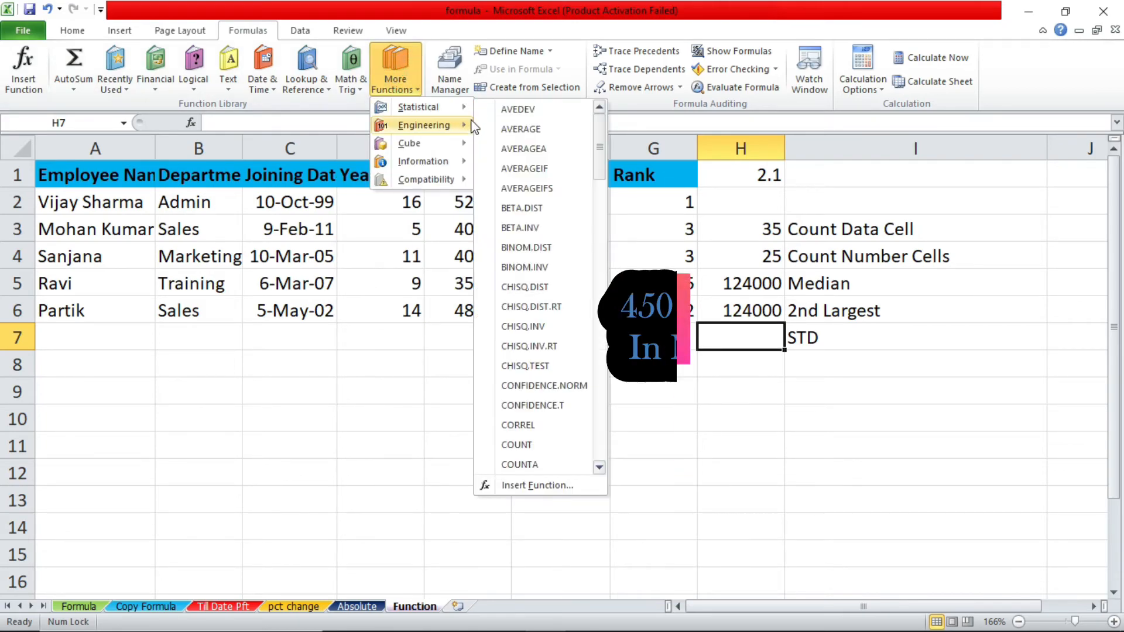
pyautogui.moveTo(471, 126)
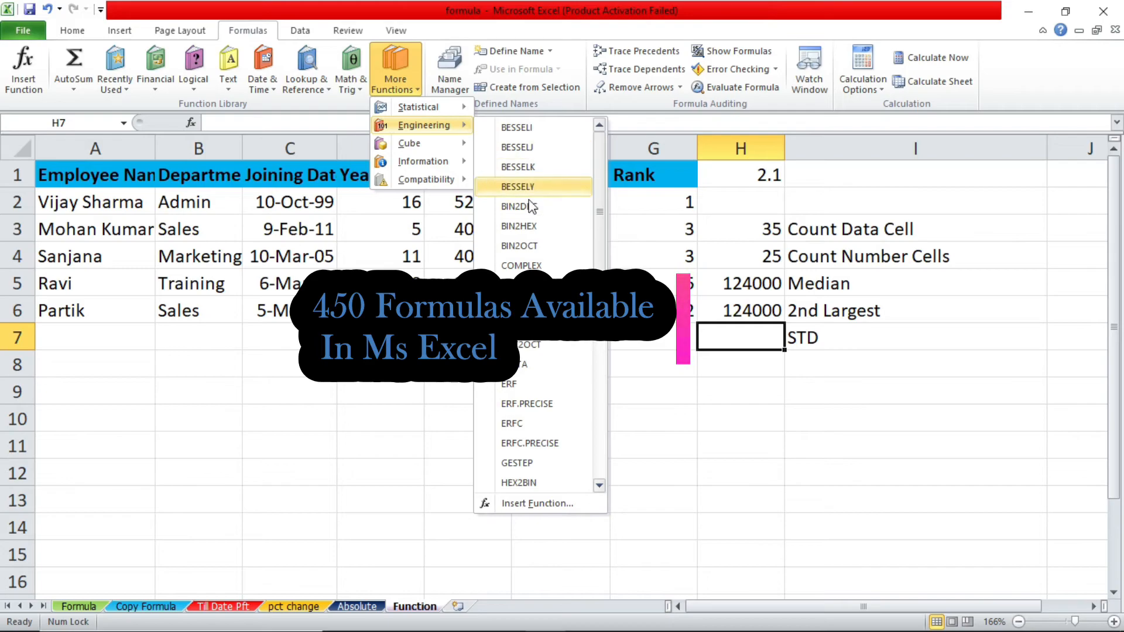
pyautogui.click(724, 367)
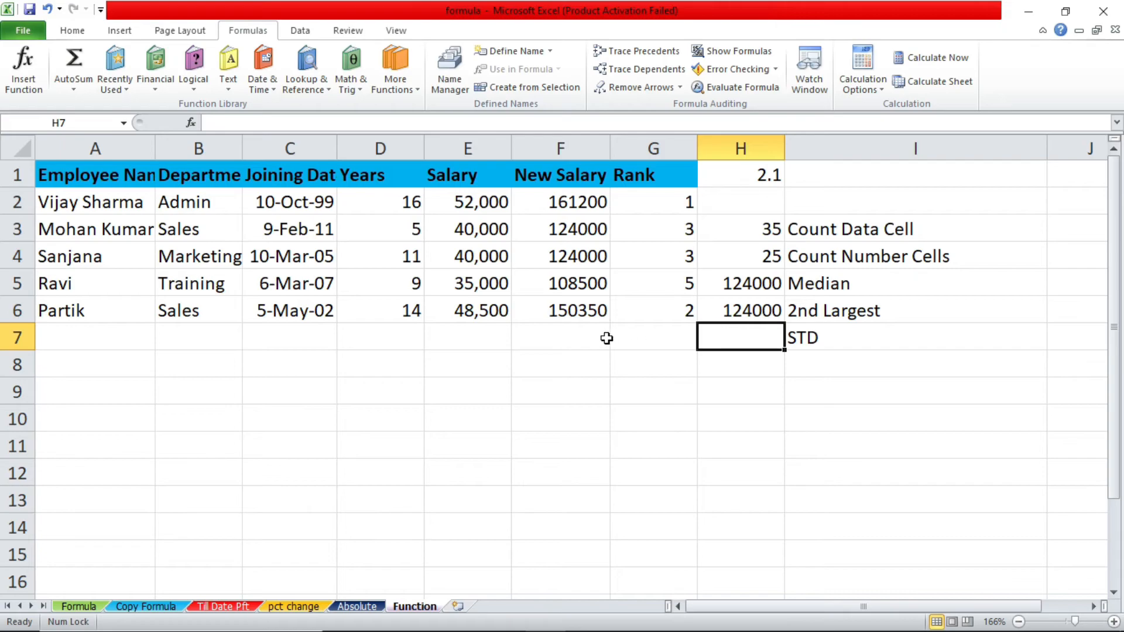
pyautogui.click(488, 329)
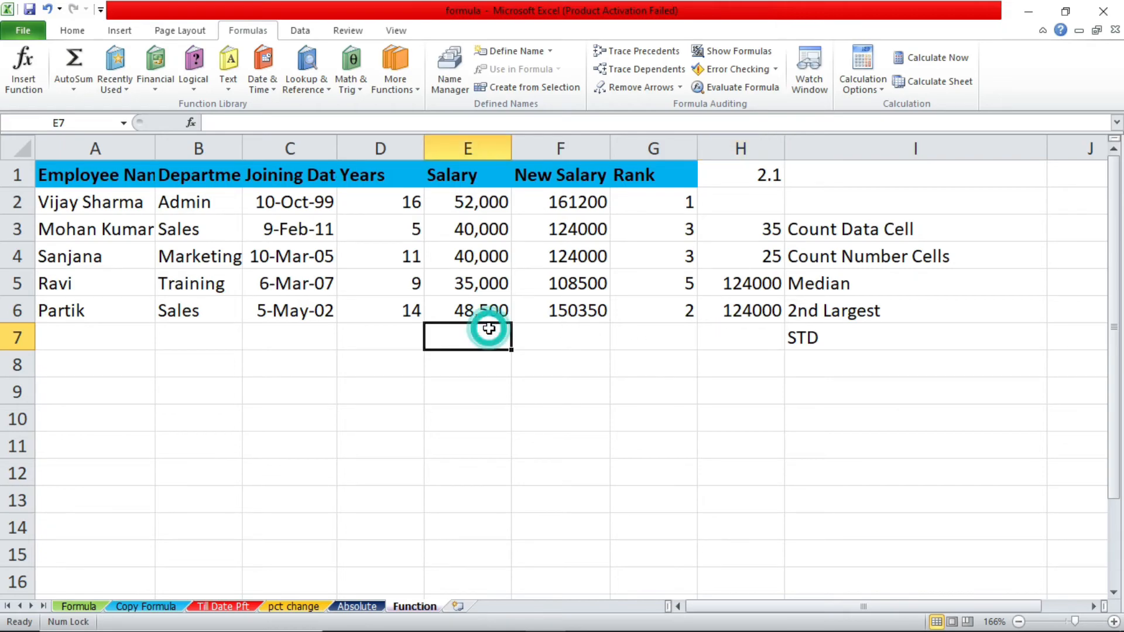
pyautogui.click(729, 337)
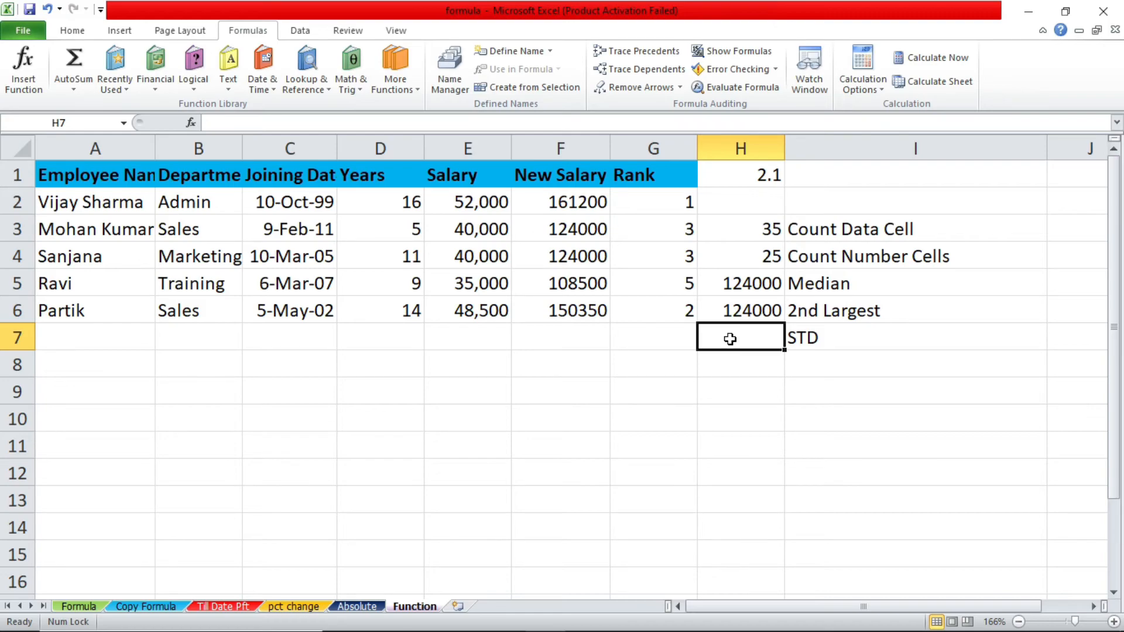
pyautogui.click(829, 347)
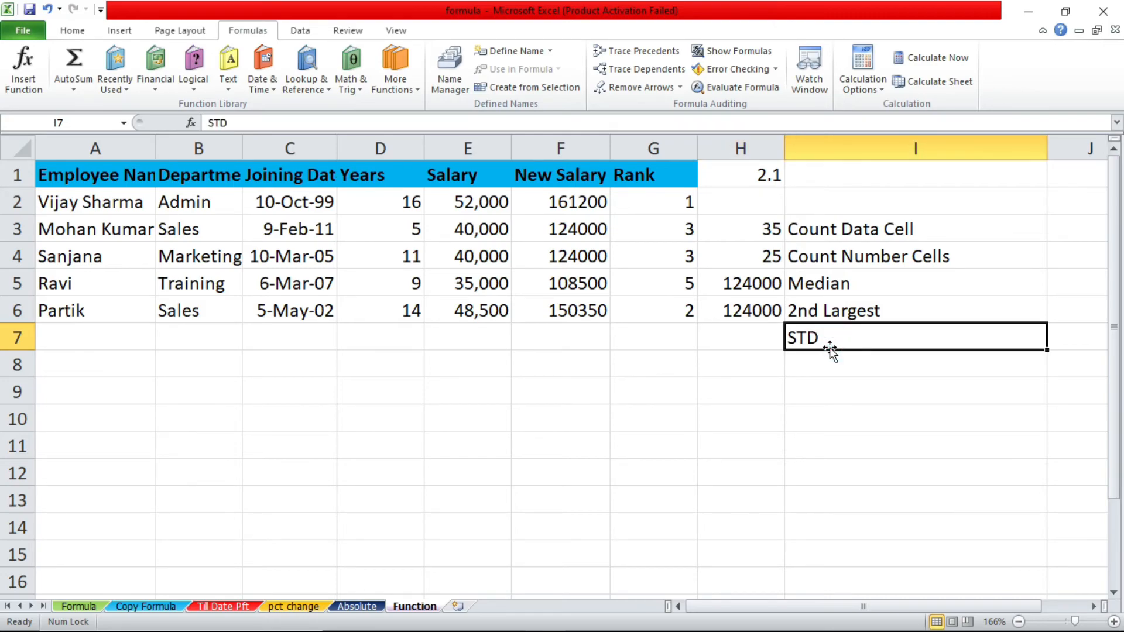
# Enter a STDEVA formula over the entire New Salary column F in cell H7, beside the STD label
pyautogui.click(749, 335)
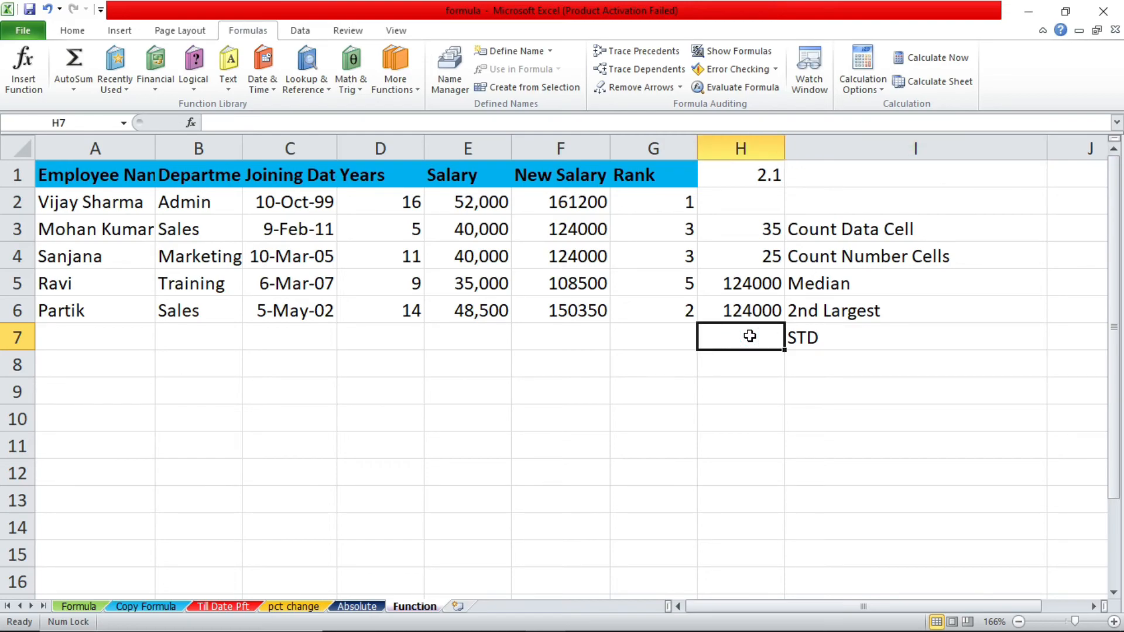
pyautogui.press('alt')
pyautogui.press('alt')
pyautogui.write('=std')
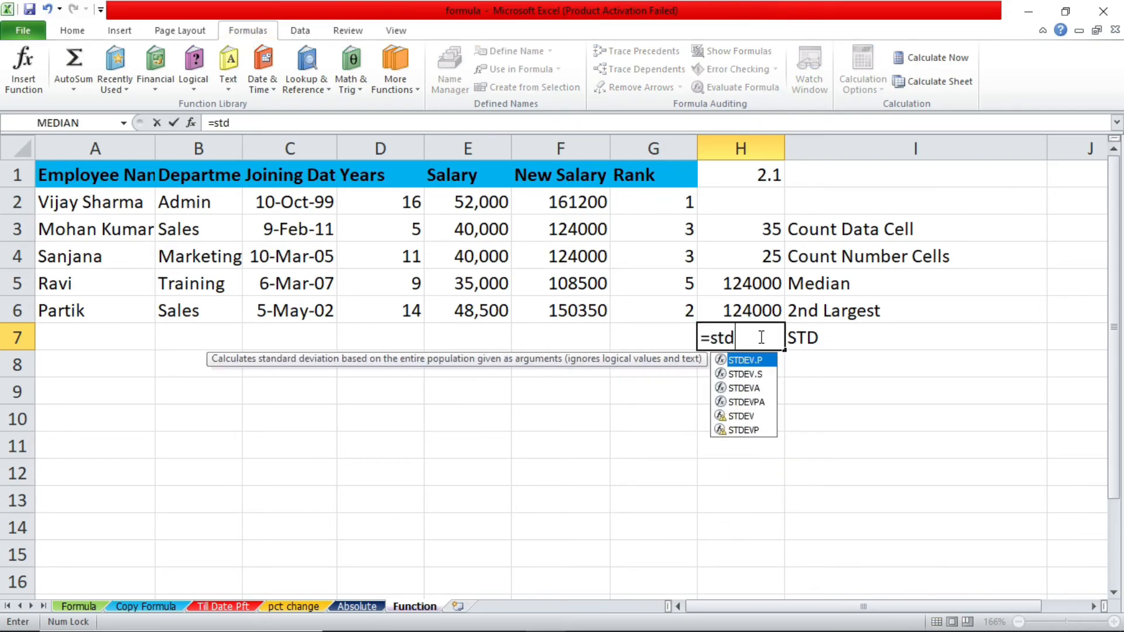
pyautogui.doubleClick(757, 388)
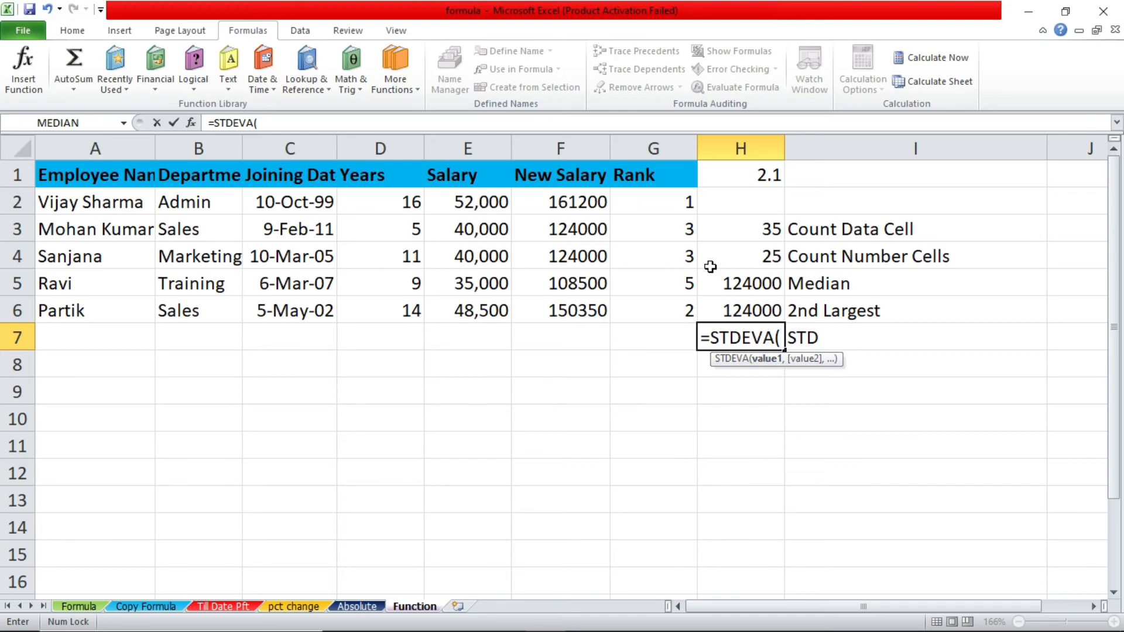
pyautogui.click(592, 146)
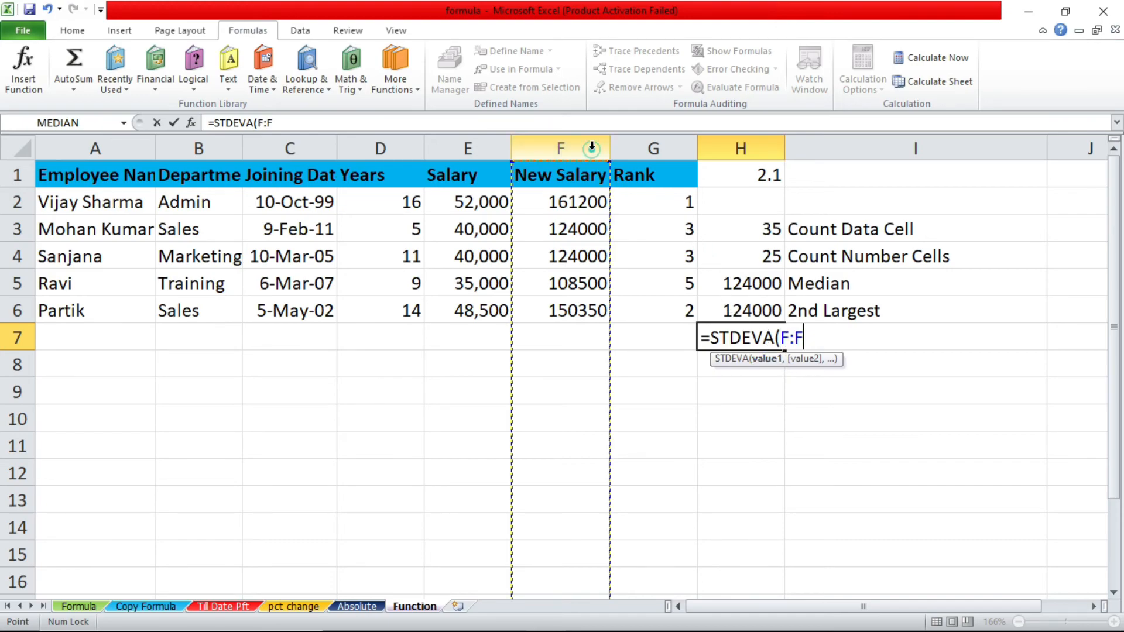
pyautogui.press('Return')
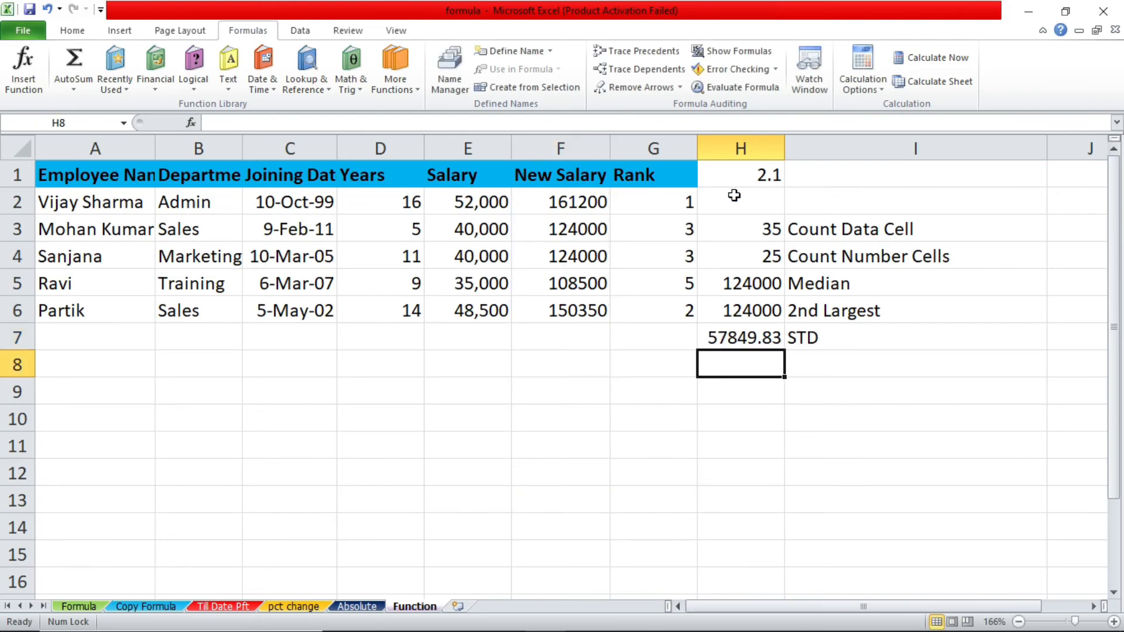
pyautogui.click(736, 328)
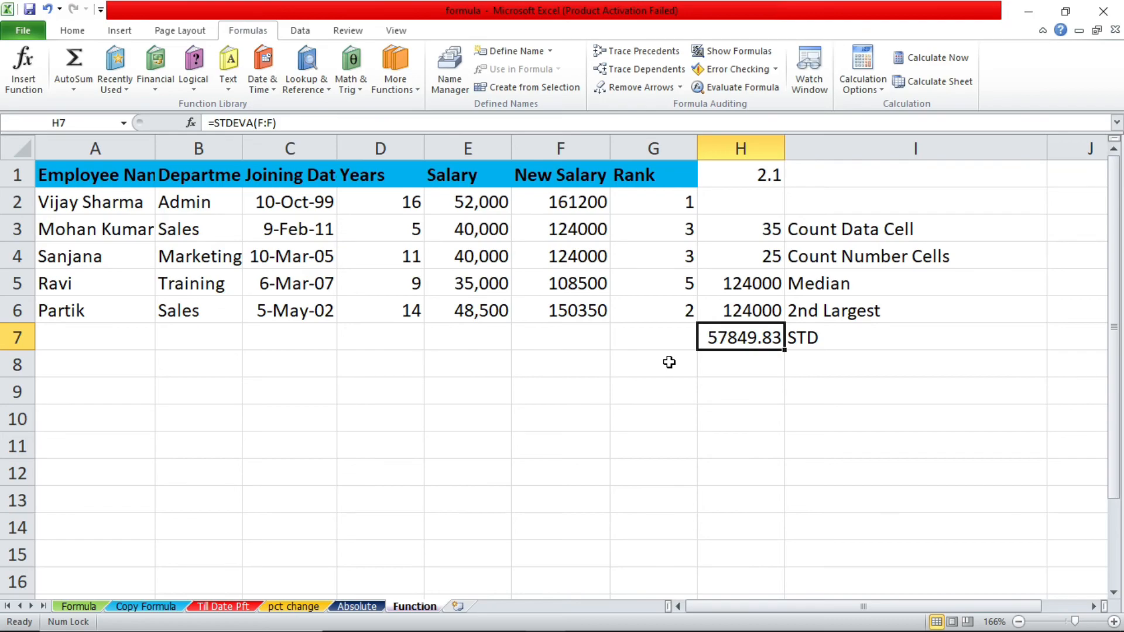